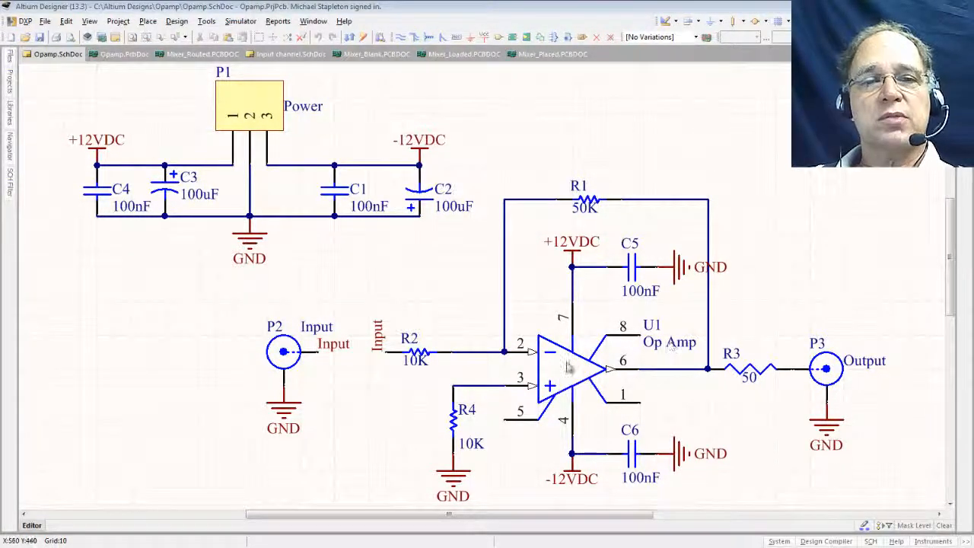
Step: Inspect the H-08A footprint model assigned to the op amp U1 in its component properties
click(569, 368)
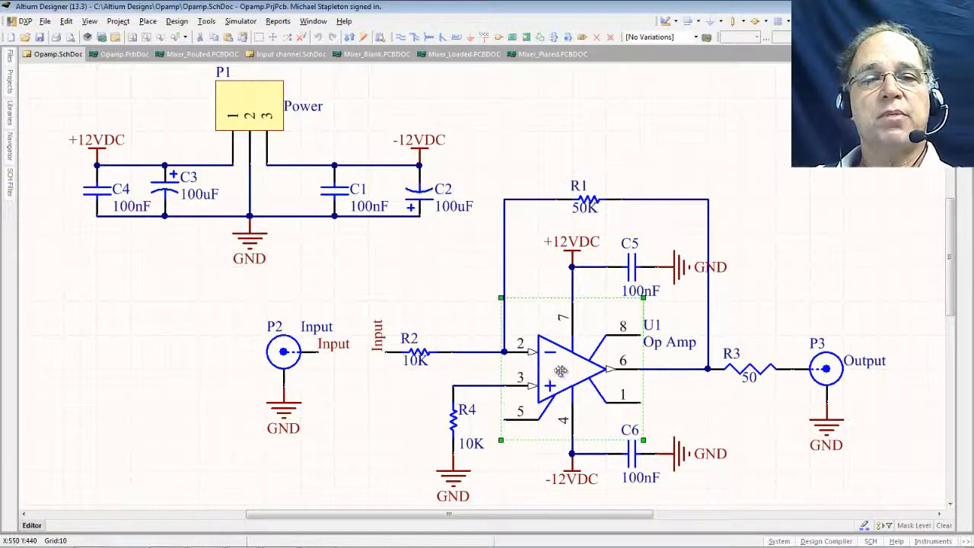
double_click(560, 370)
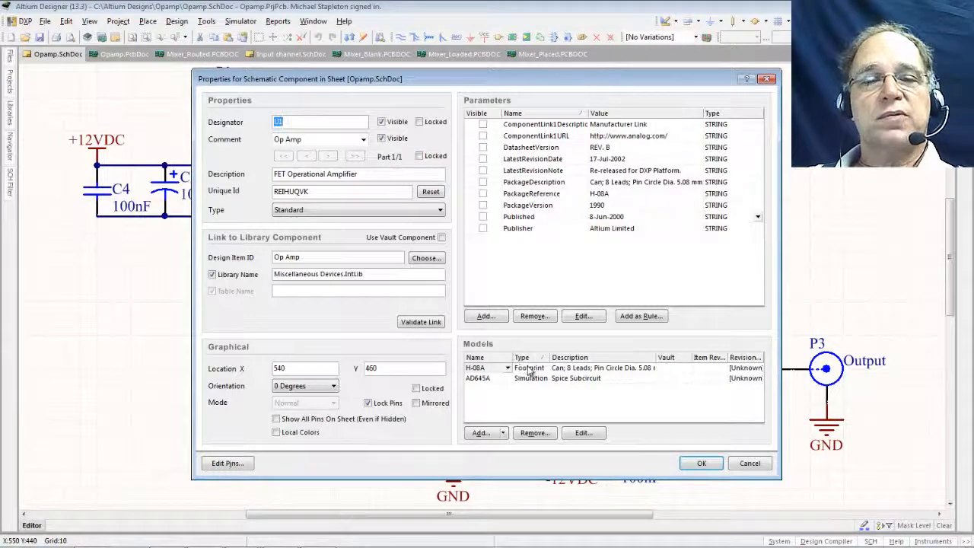
click(582, 433)
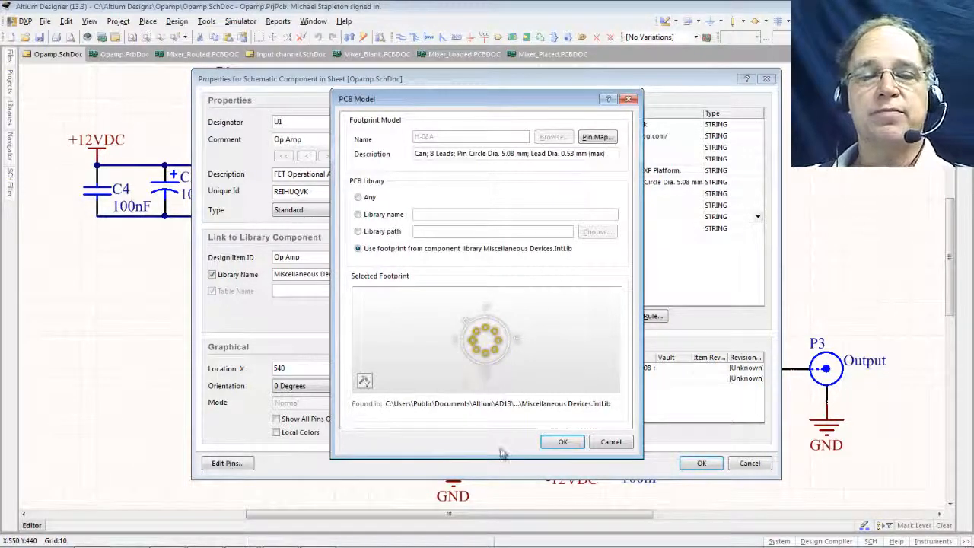
click(563, 443)
click(696, 464)
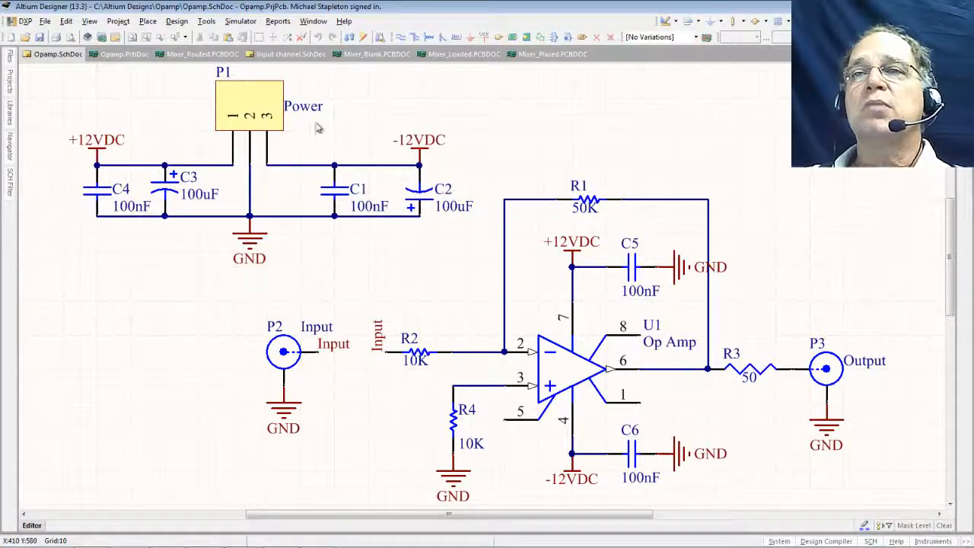
Step: Update Opamp.PcbDoc from the schematic, validating and executing all listed component, net, class and room changes
click(176, 21)
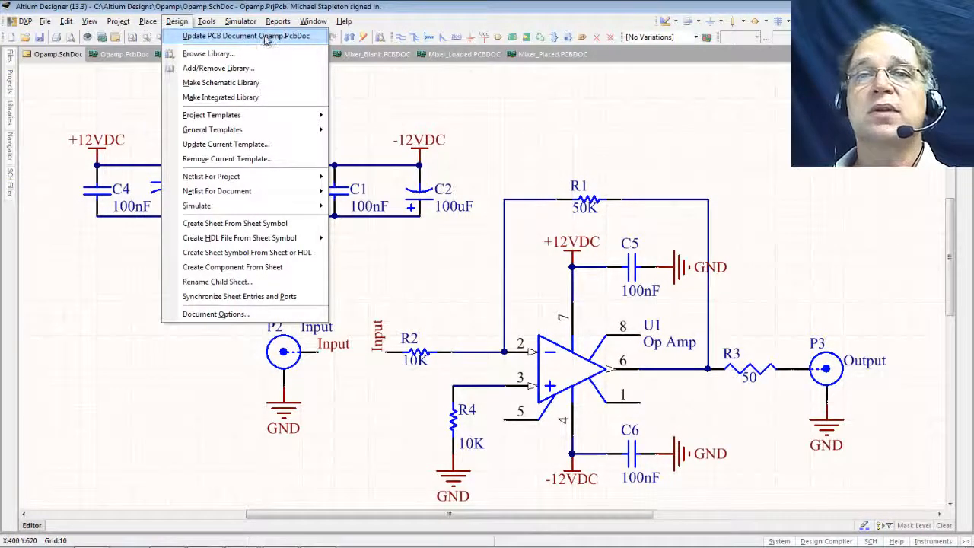
click(230, 44)
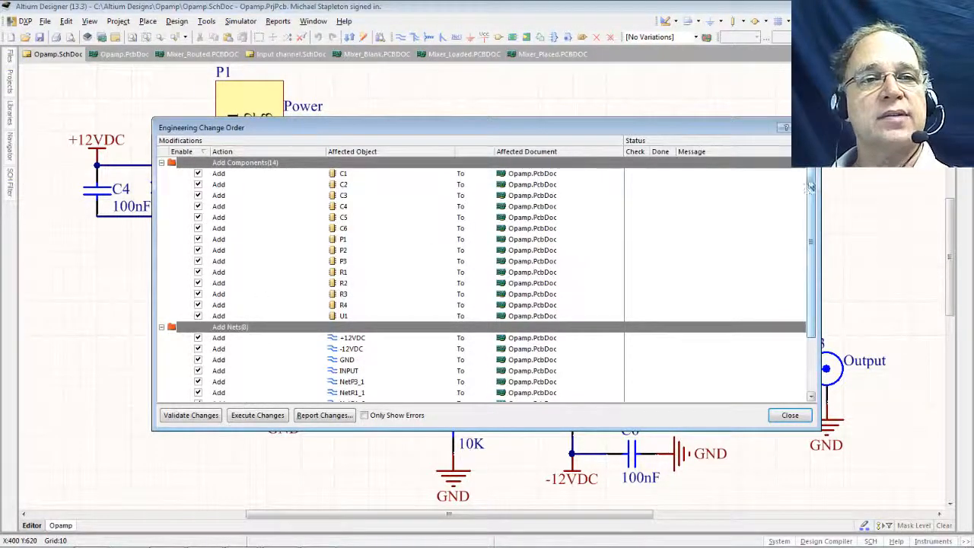
scroll(811, 229, down, 2)
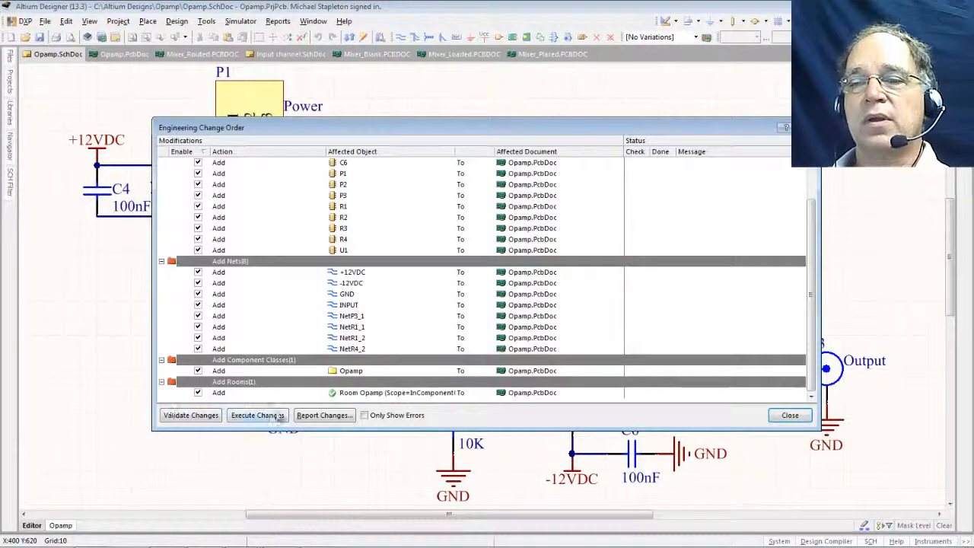
click(196, 416)
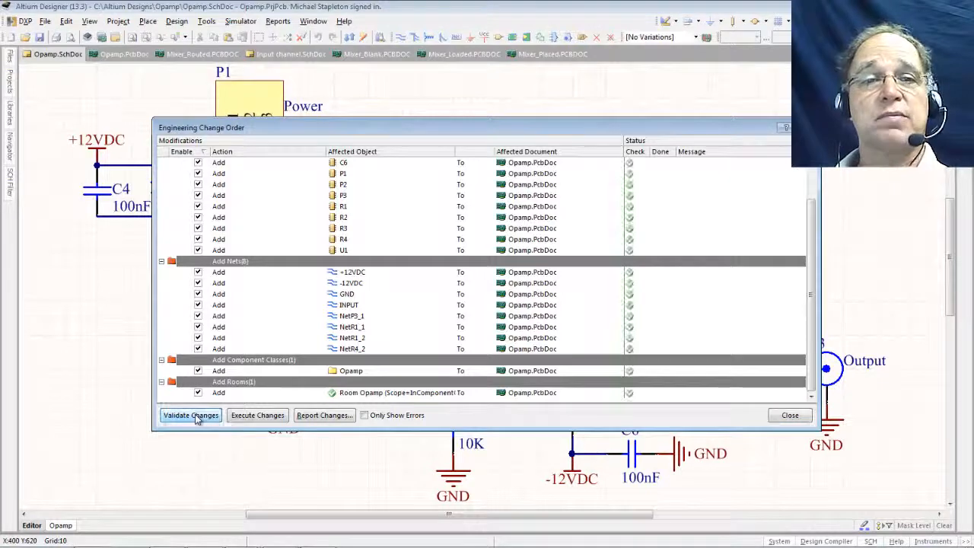
scroll(811, 282, up, 2)
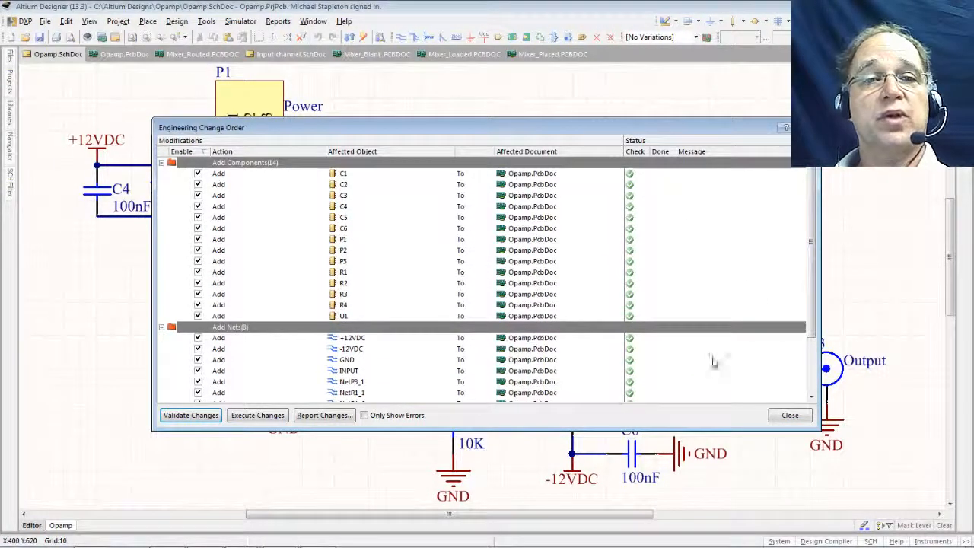
scroll(811, 305, down, 2)
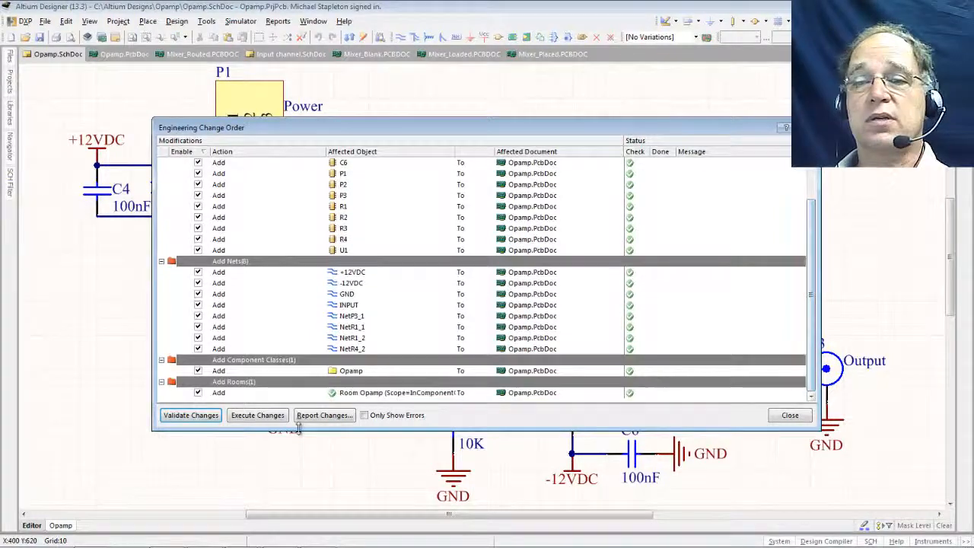
click(252, 418)
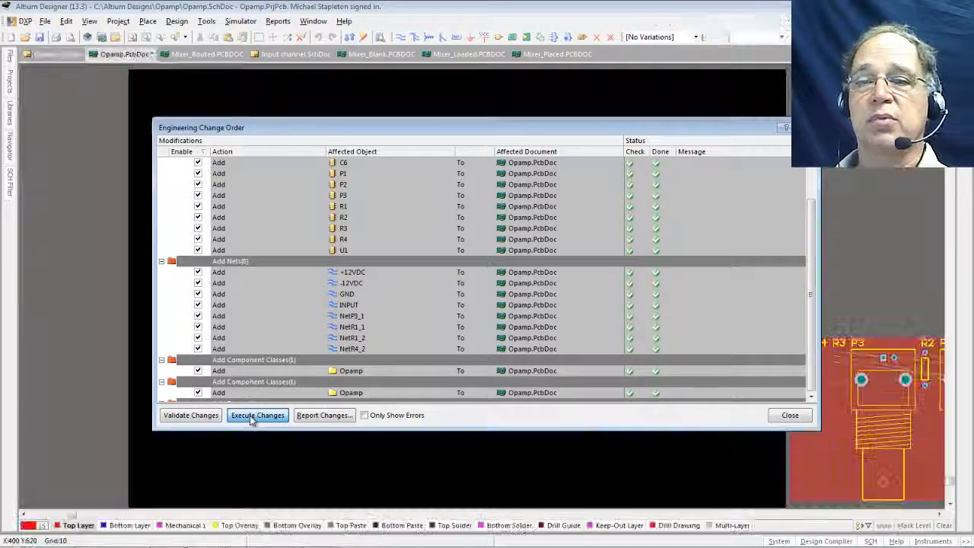
click(789, 415)
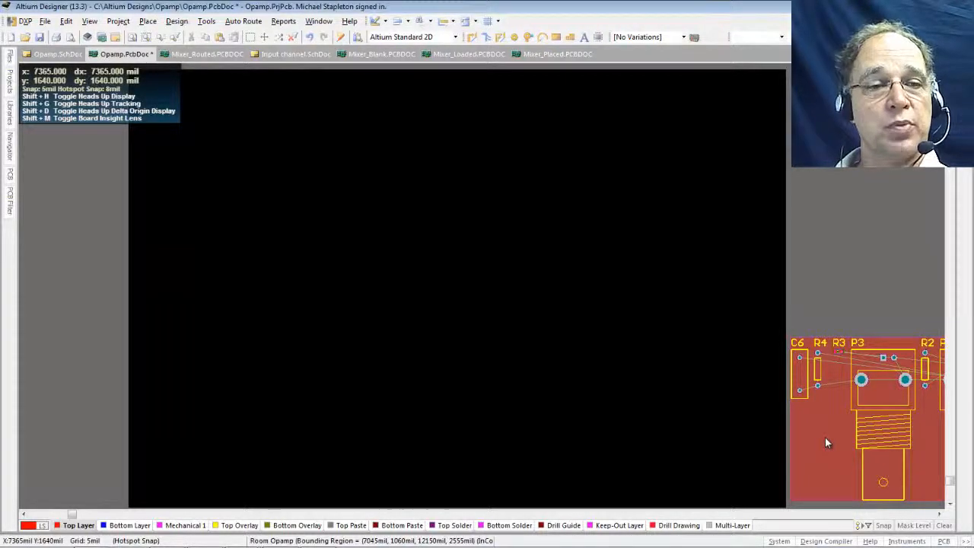
Step: Move the Opamp room with all its components onto the lower part of the black board area, against its left edge
mouse_move(825, 438)
mouse_down()
mouse_move(822, 450)
mouse_move(833, 444)
mouse_move(829, 431)
mouse_up()
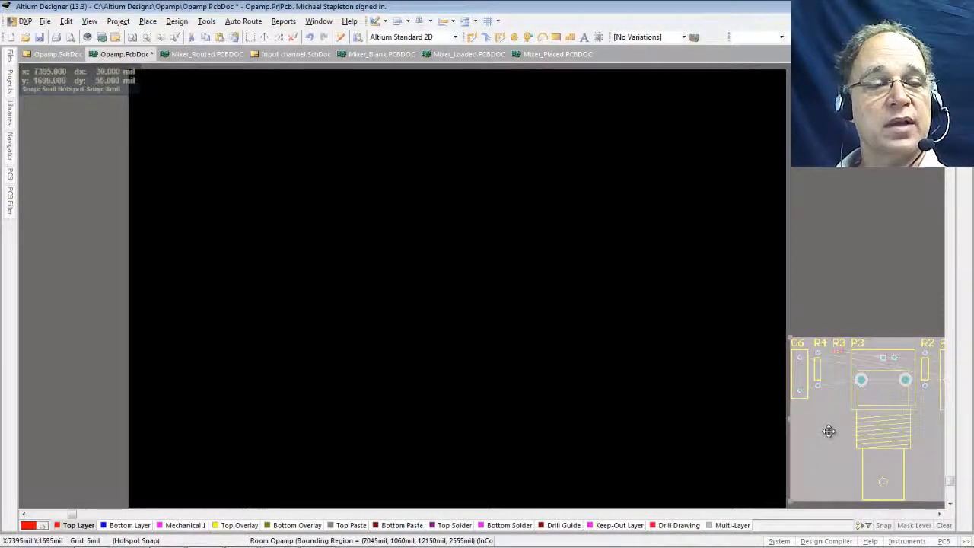
click(844, 295)
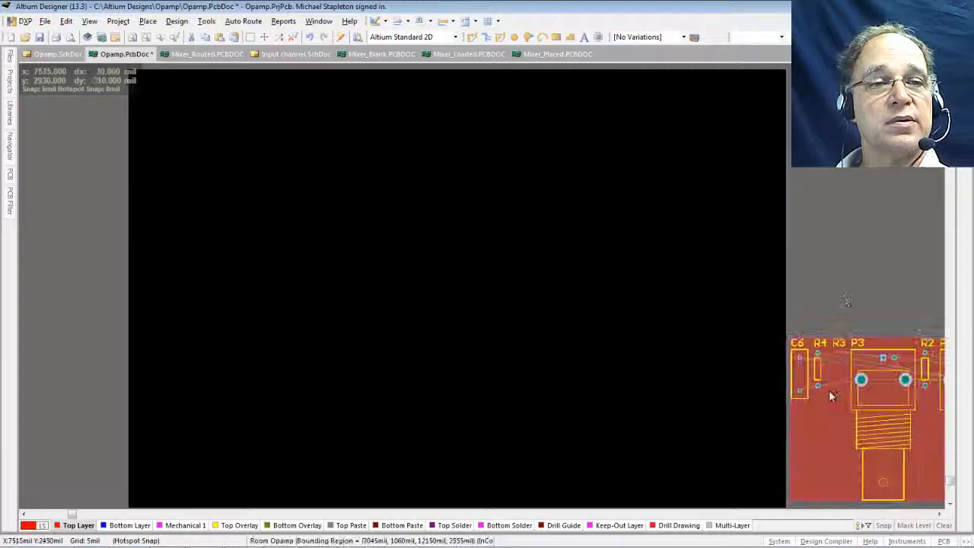
click(831, 440)
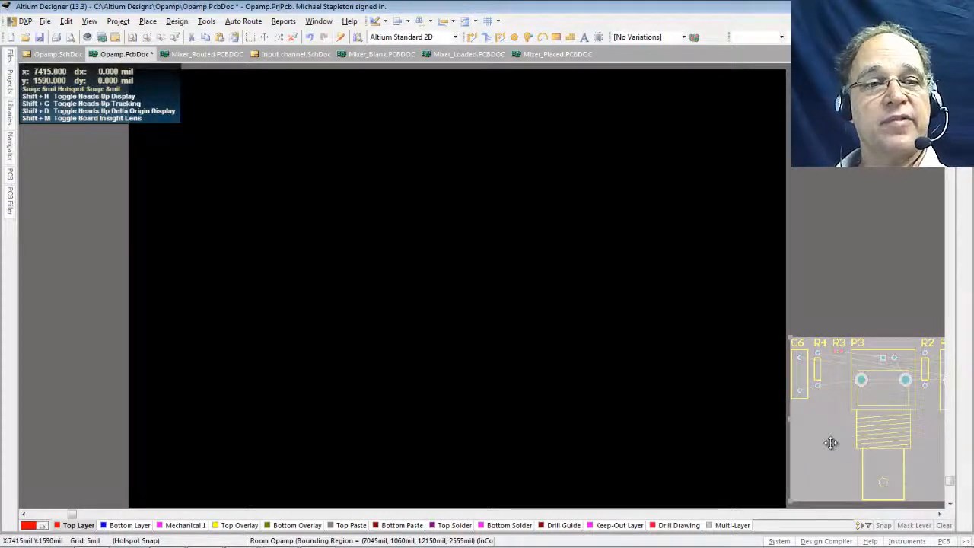
drag(830, 443, 154, 393)
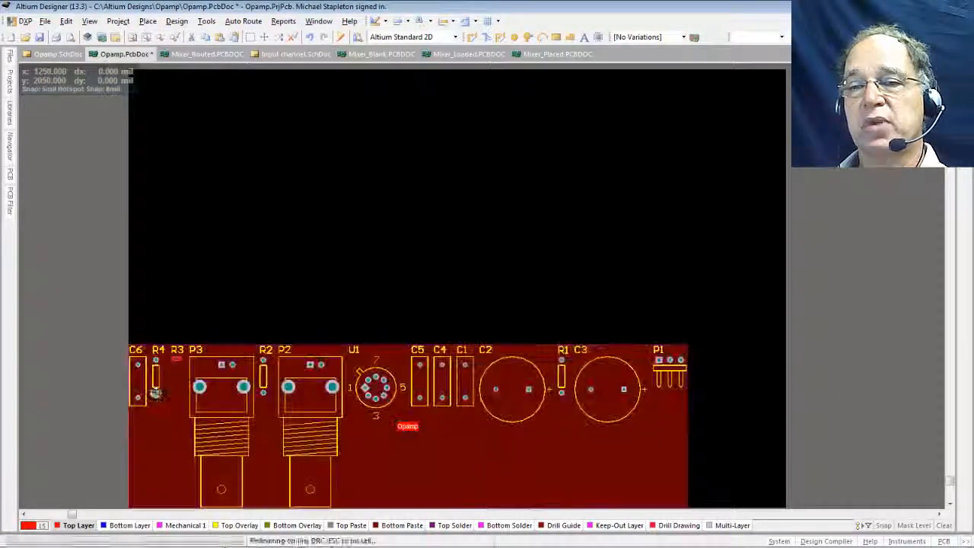
click(523, 448)
click(523, 449)
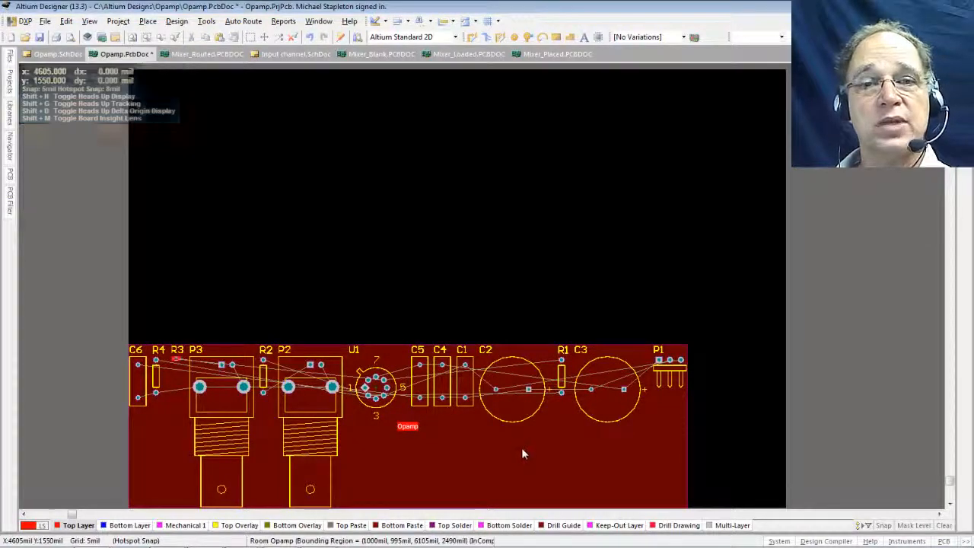
Step: Move capacitor C2 to about X 4595, Y 1770 mil and delete the Opamp room from the board
click(518, 405)
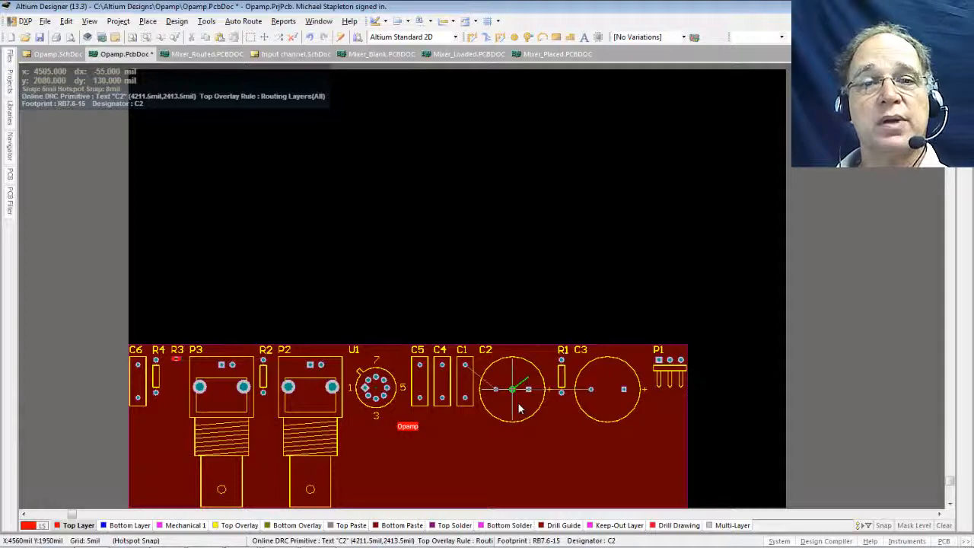
mouse_move(518, 409)
mouse_down()
mouse_move(506, 445)
mouse_move(580, 487)
mouse_move(160, 471)
mouse_move(496, 458)
mouse_move(520, 453)
mouse_move(521, 423)
mouse_up()
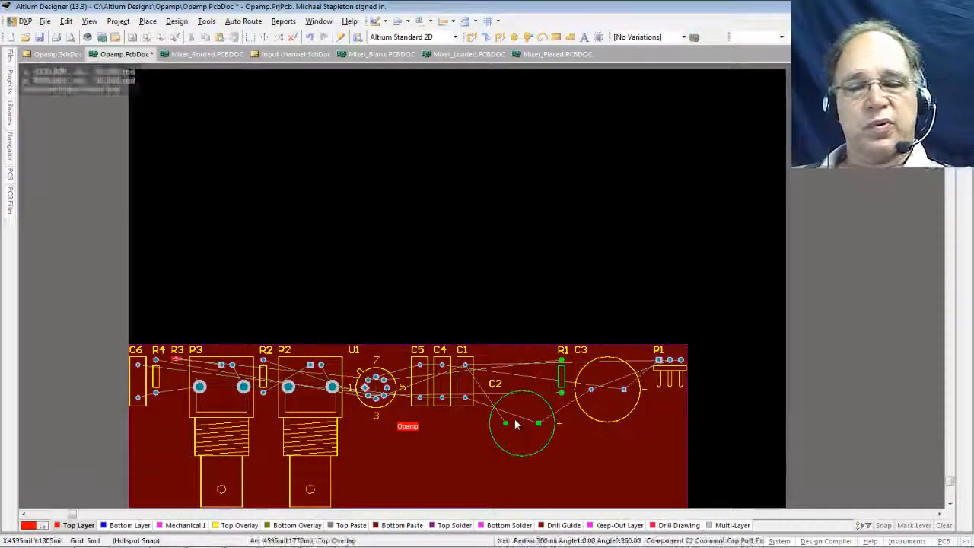
click(417, 471)
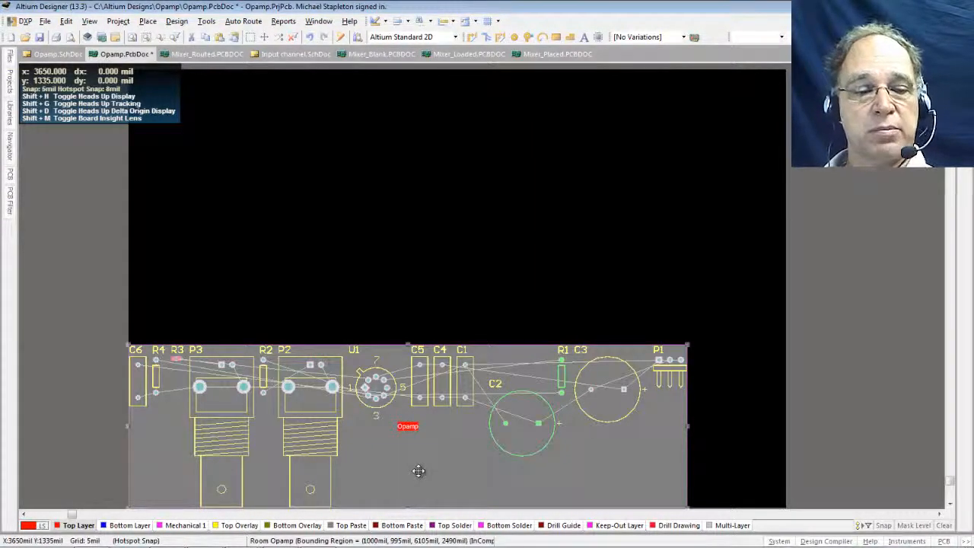
key(Delete)
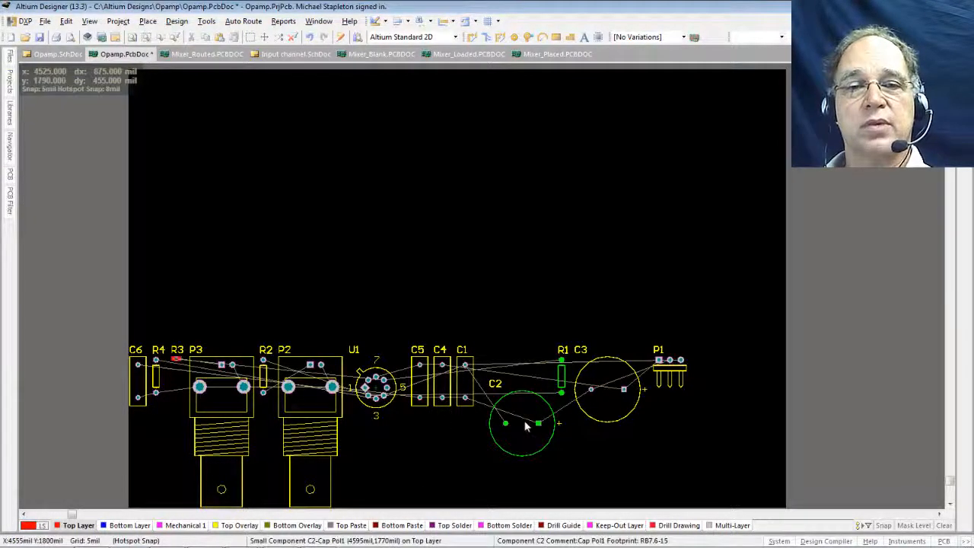
Step: Move capacitor C2 slightly down and left, clear of R1, and save the PCB document
drag(524, 420, 510, 432)
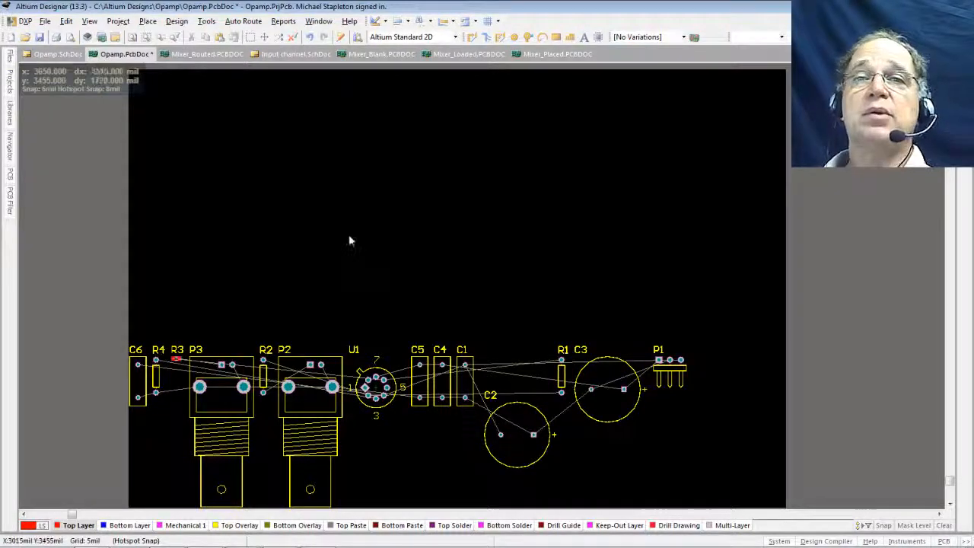
click(39, 38)
Step: Update Opamp.PcbDoc from the schematic again, excluding the Opamp room addition from the executed change order
click(63, 56)
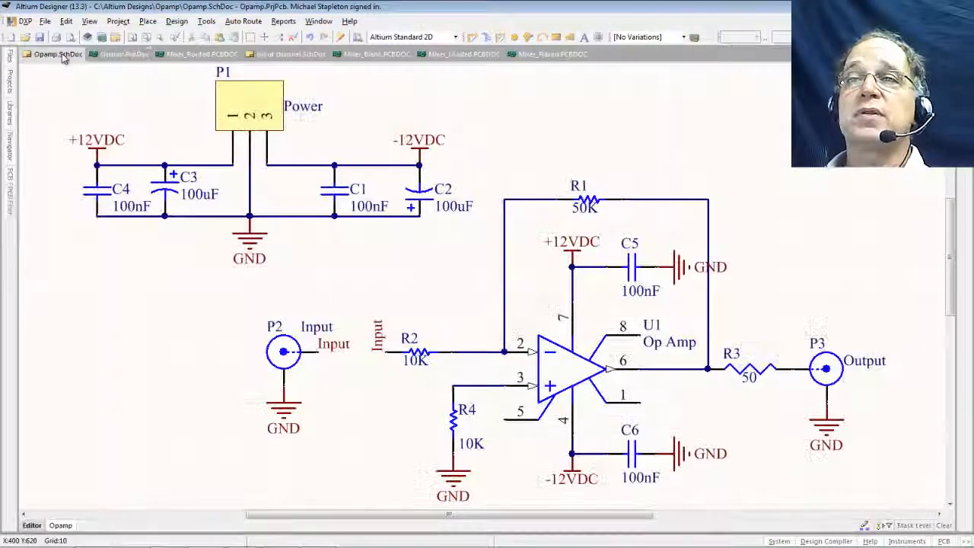
click(176, 21)
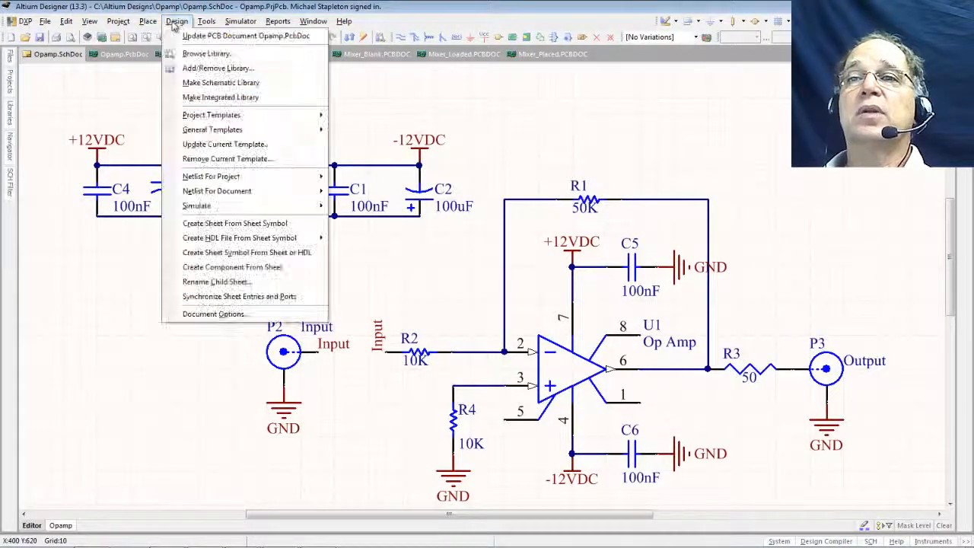
click(196, 35)
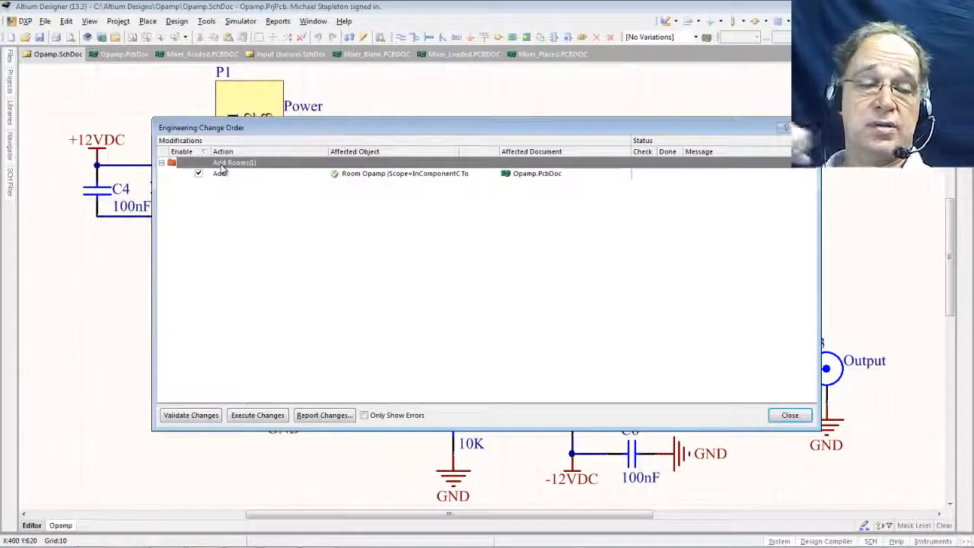
click(198, 173)
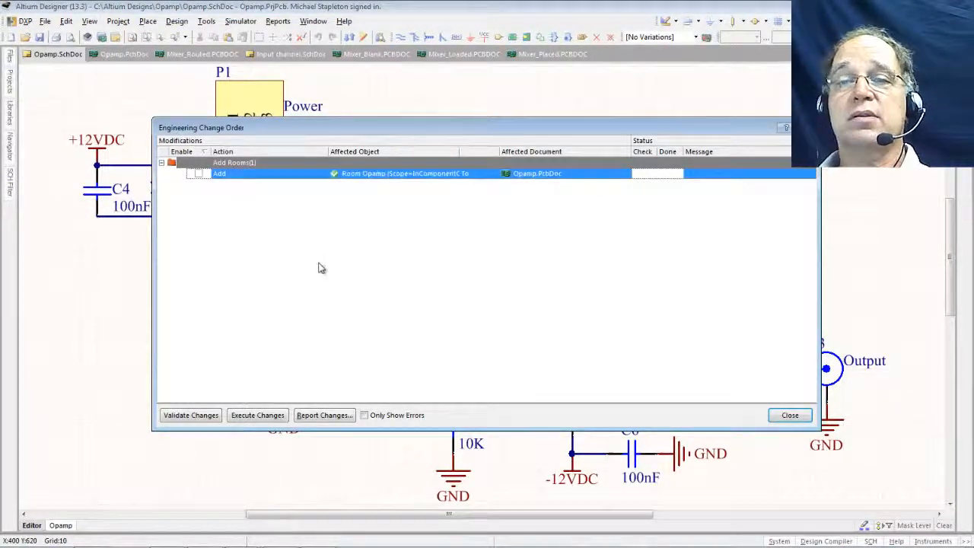
click(257, 414)
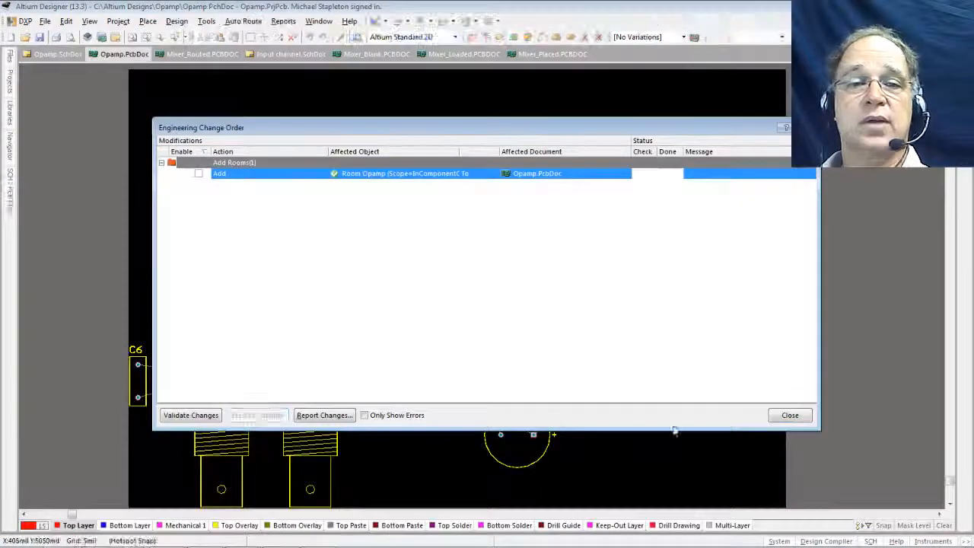
click(790, 416)
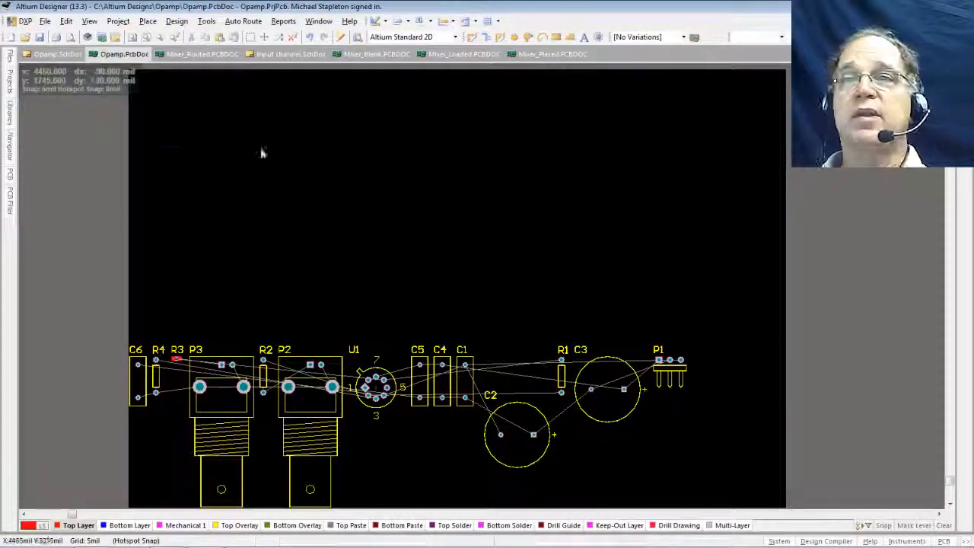
Step: Turn off room generation for the Opamp.SchDoc component class in the PCB project's class generation options
click(58, 54)
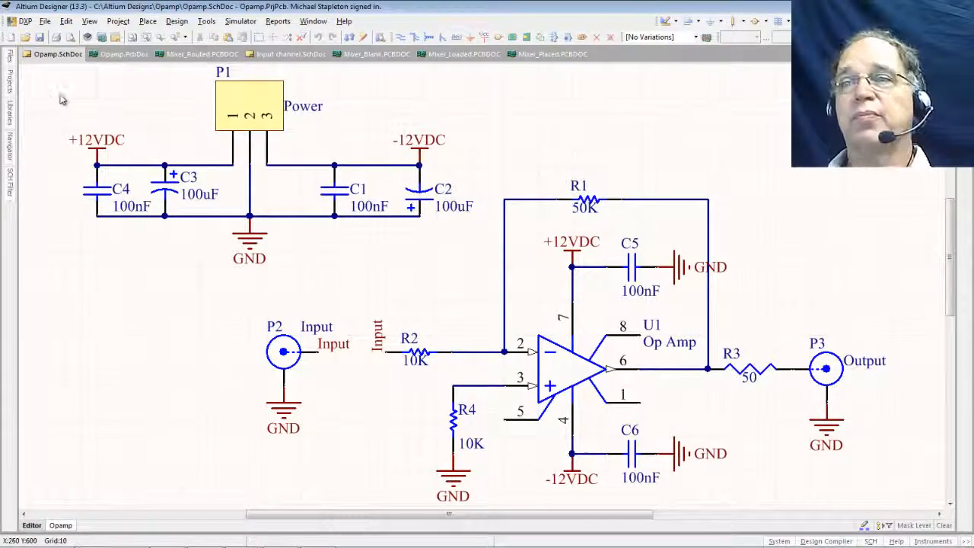
click(180, 26)
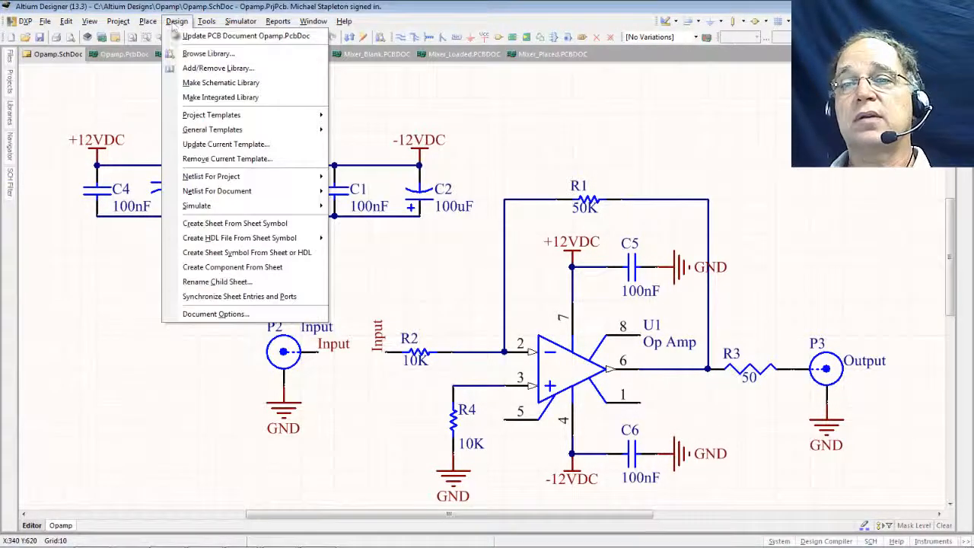
mouse_move(118, 25)
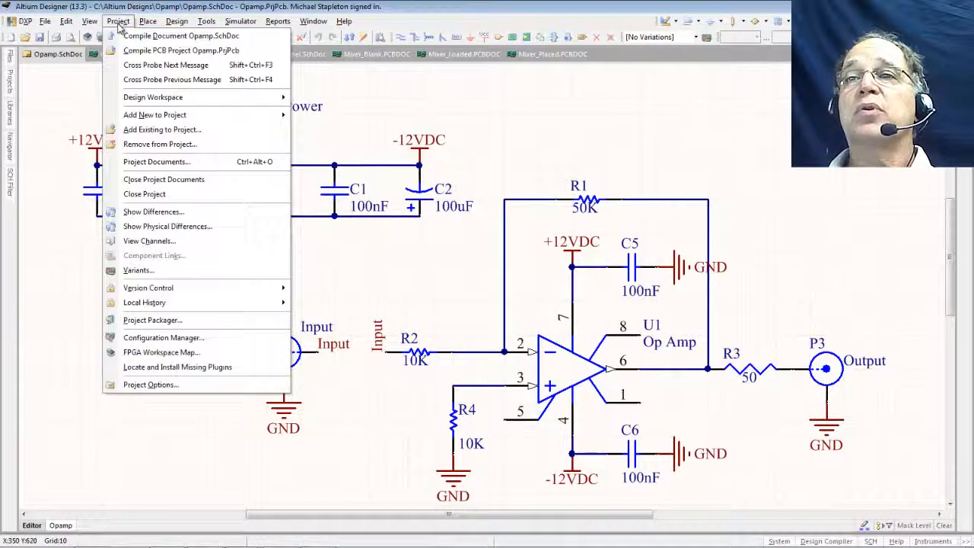
click(161, 386)
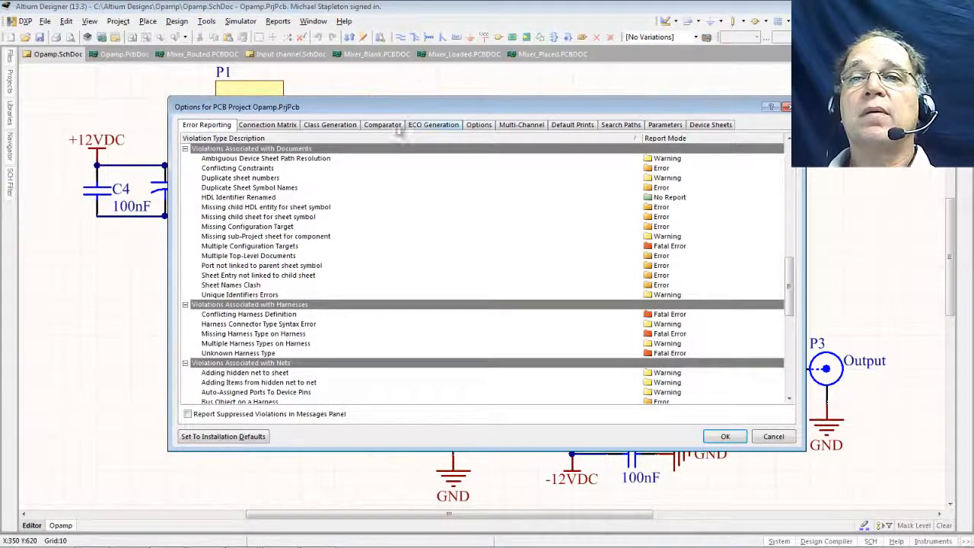
click(329, 127)
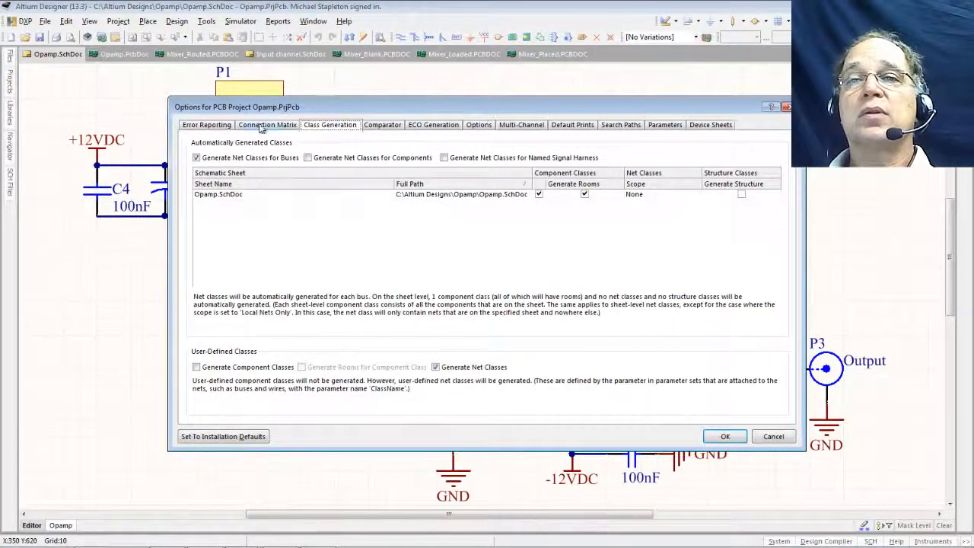
click(583, 195)
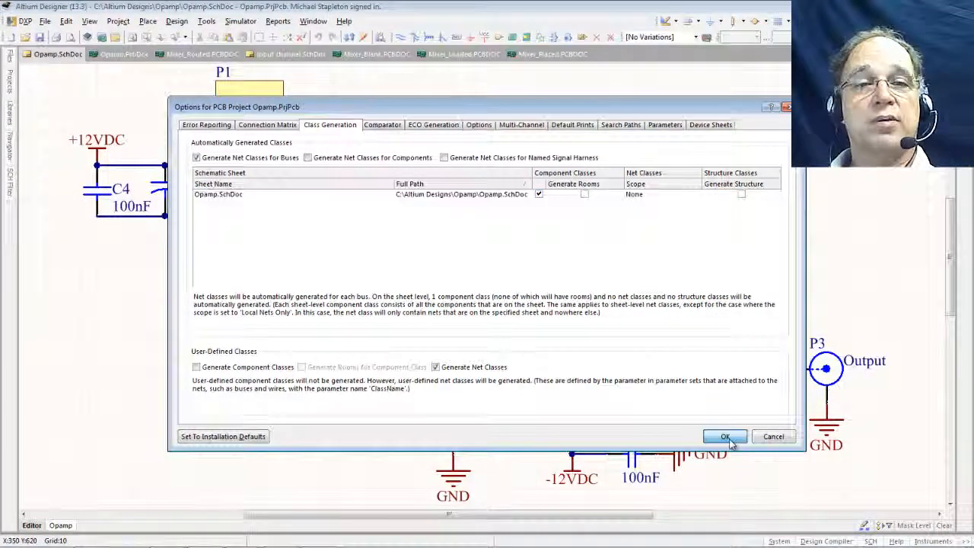
click(725, 437)
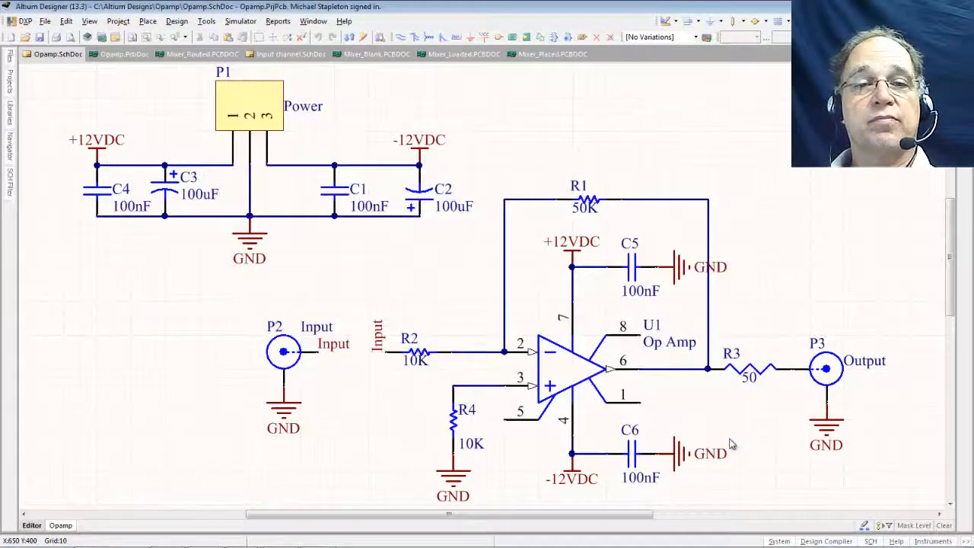
Step: Run the PCB update from the schematic again to compare Opamp.SchDoc with Opamp.PcbDoc
click(178, 22)
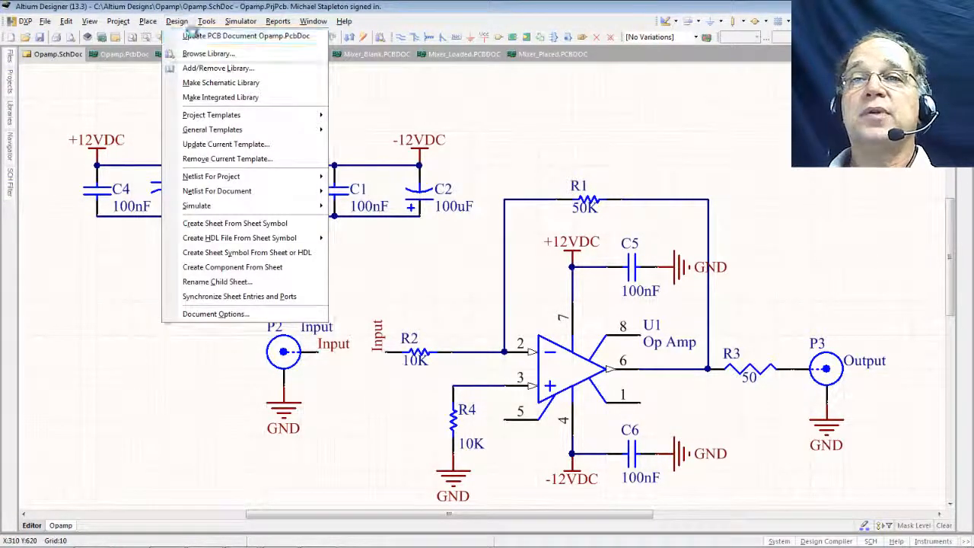
click(195, 36)
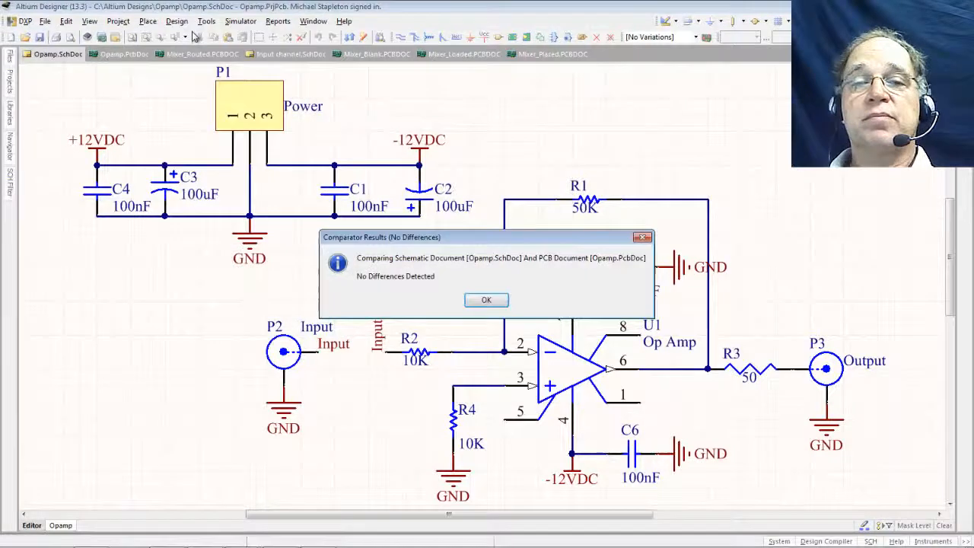
click(484, 302)
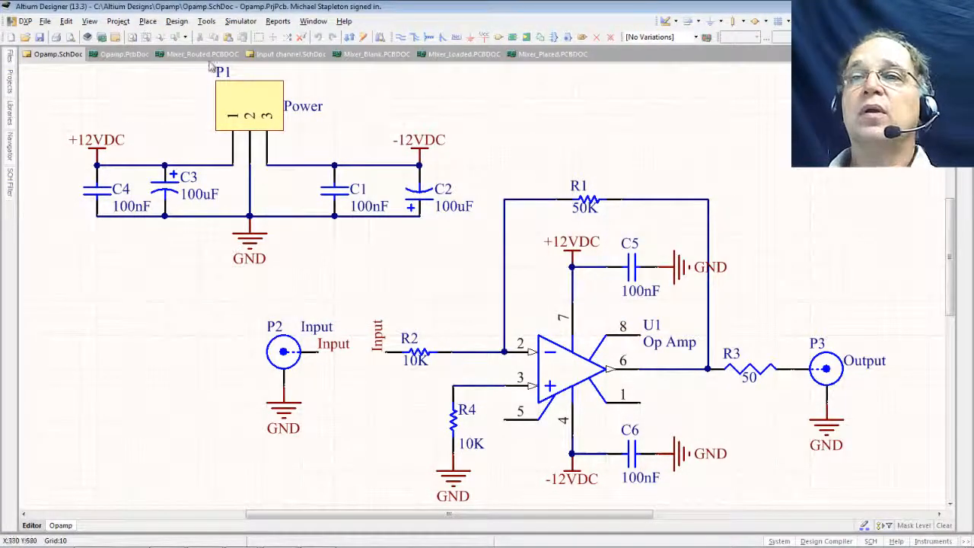
Step: Switch to Opamp.PcbDoc and toggle the measurement units between millimetres and mils, ending in mils
click(111, 55)
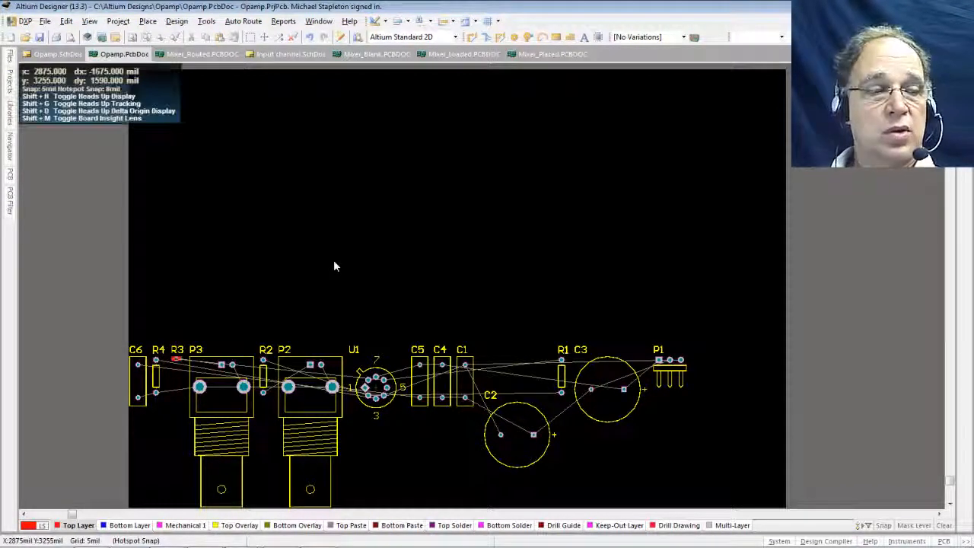
click(90, 21)
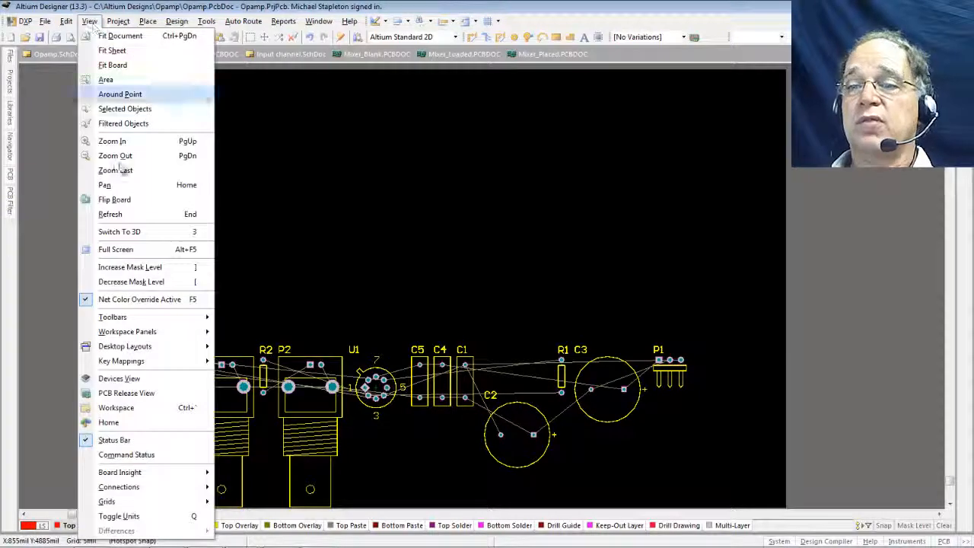
click(127, 518)
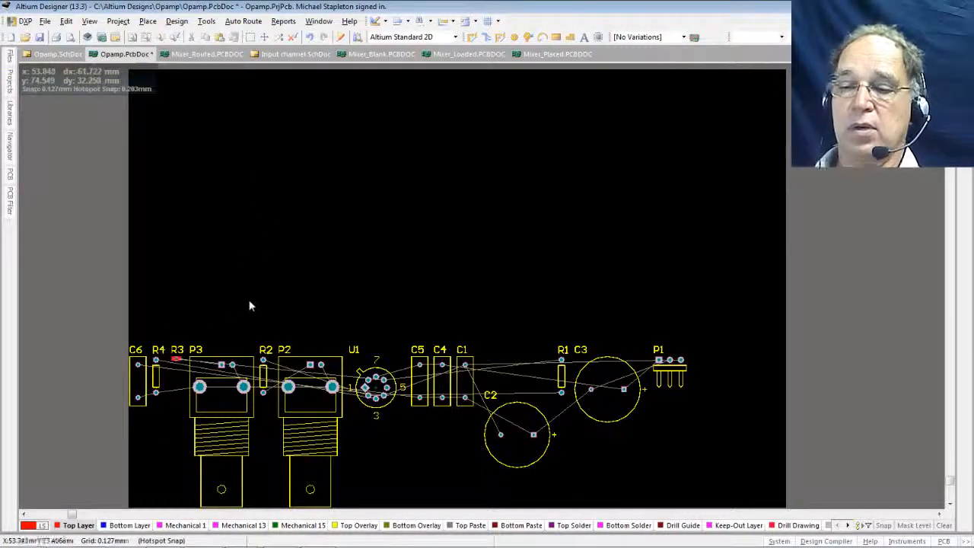
key(q)
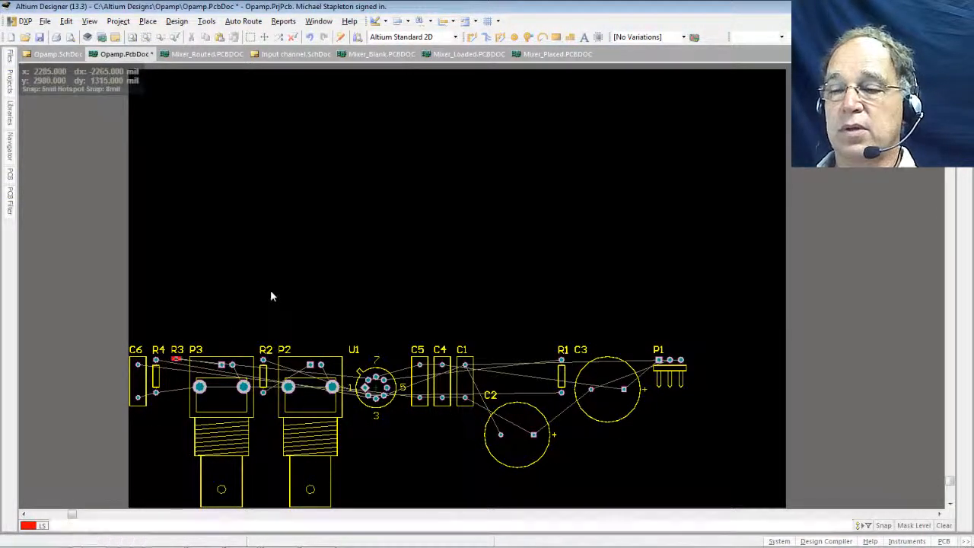
key(q)
key(q)
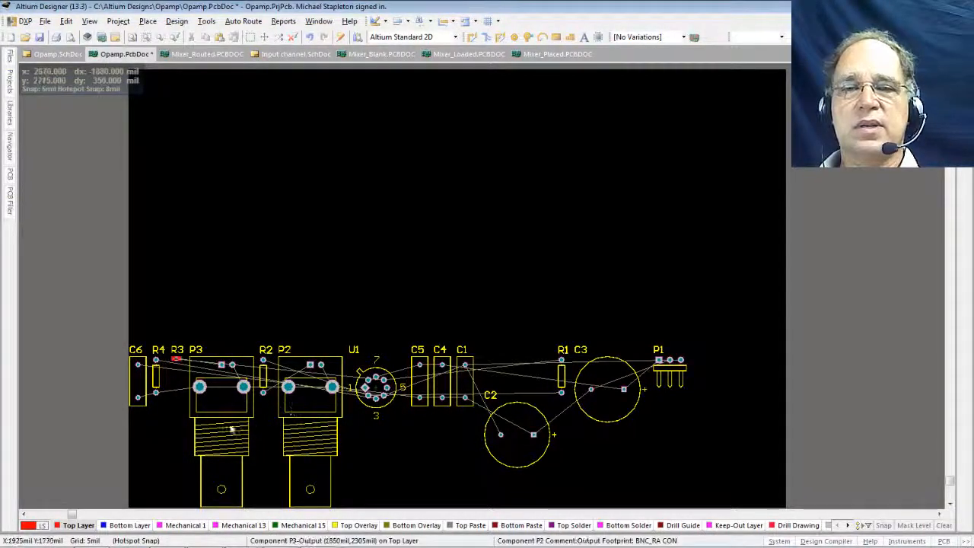
Step: Save all open documents
mouse_move(371, 386)
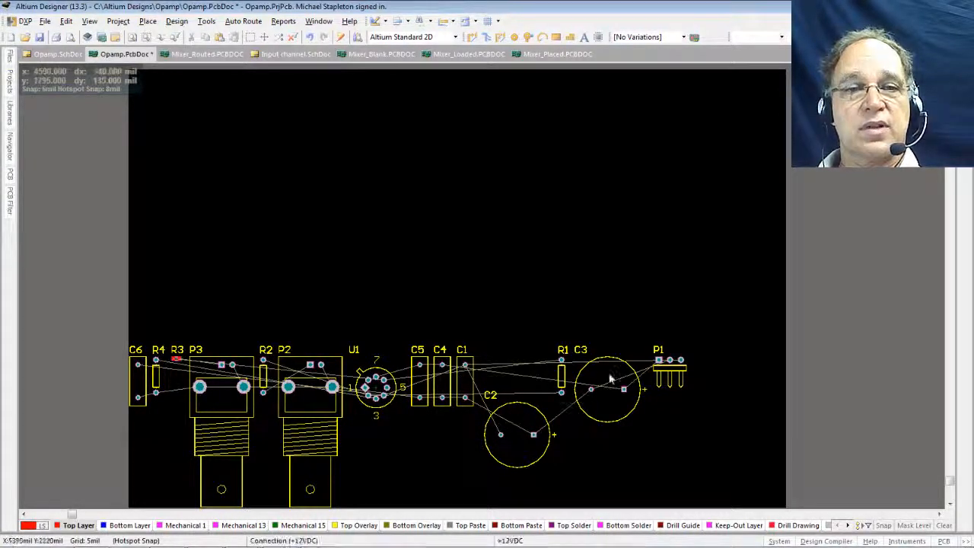
mouse_move(610, 378)
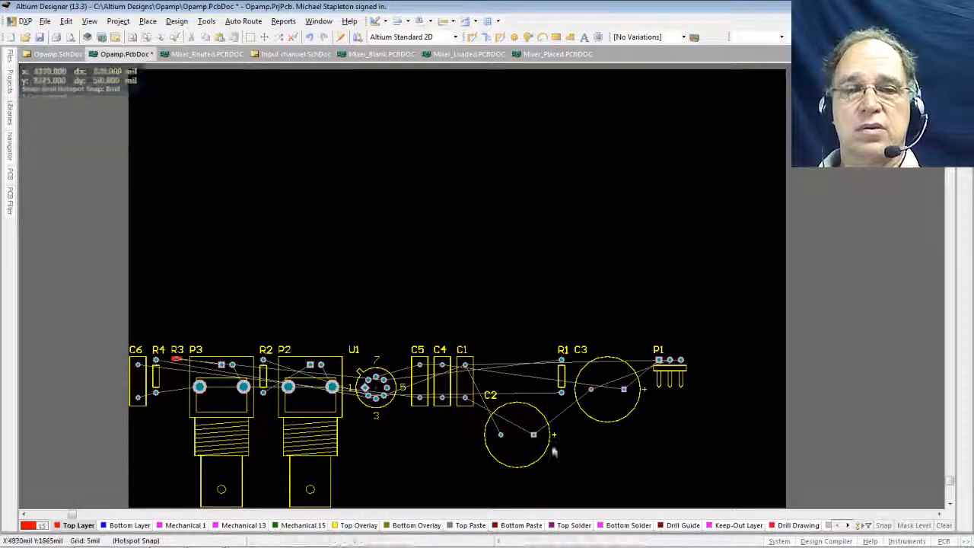
mouse_move(554, 439)
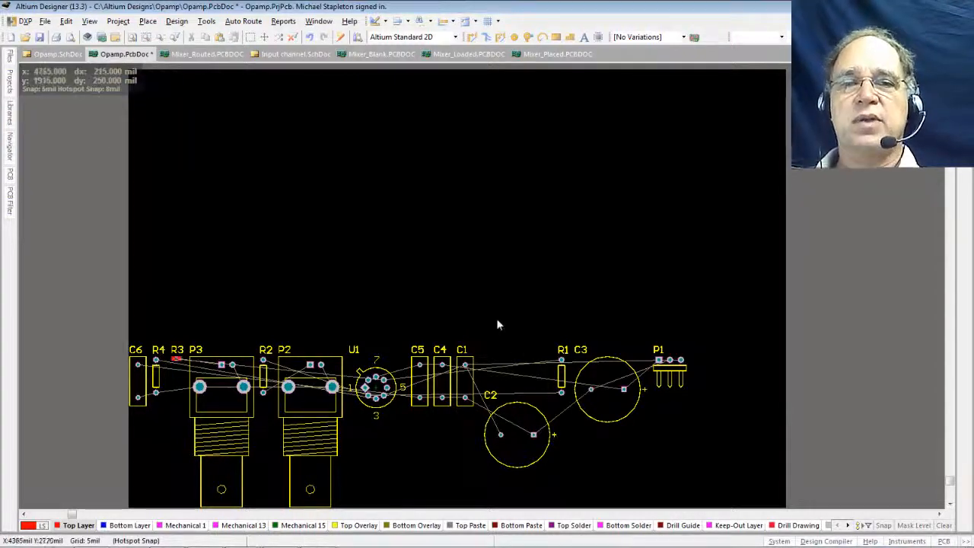
click(45, 22)
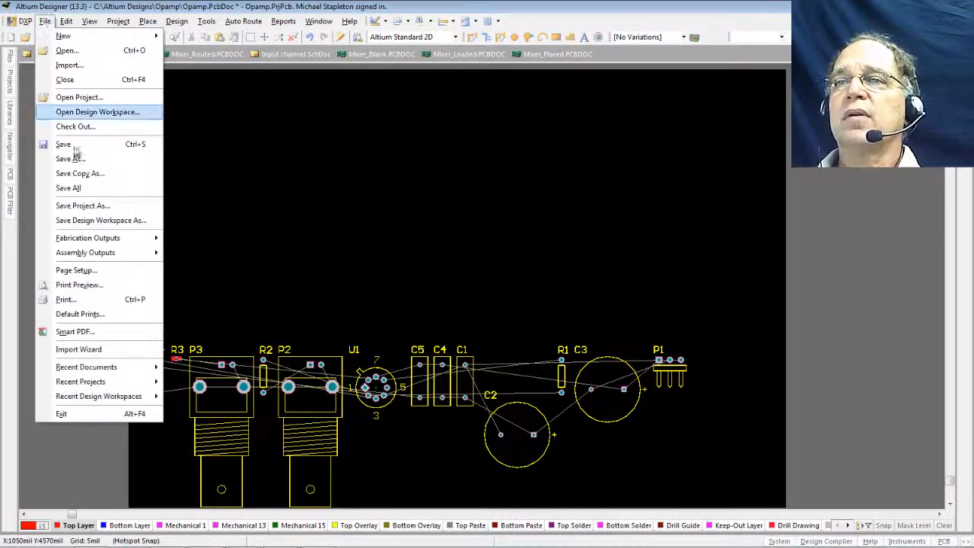
click(69, 187)
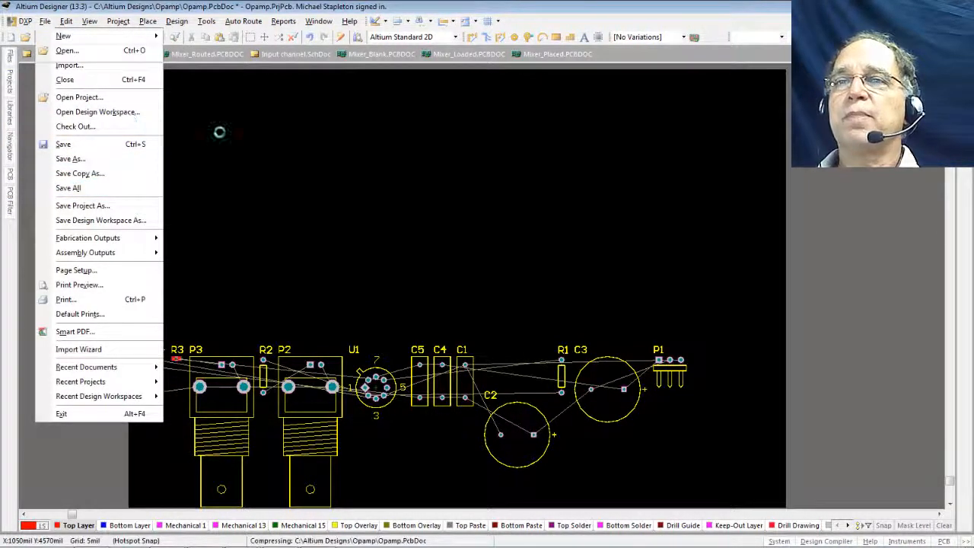
Step: Open the properties of op amp U1 in Opamp.SchDoc and start adding a new Footprint model
click(65, 58)
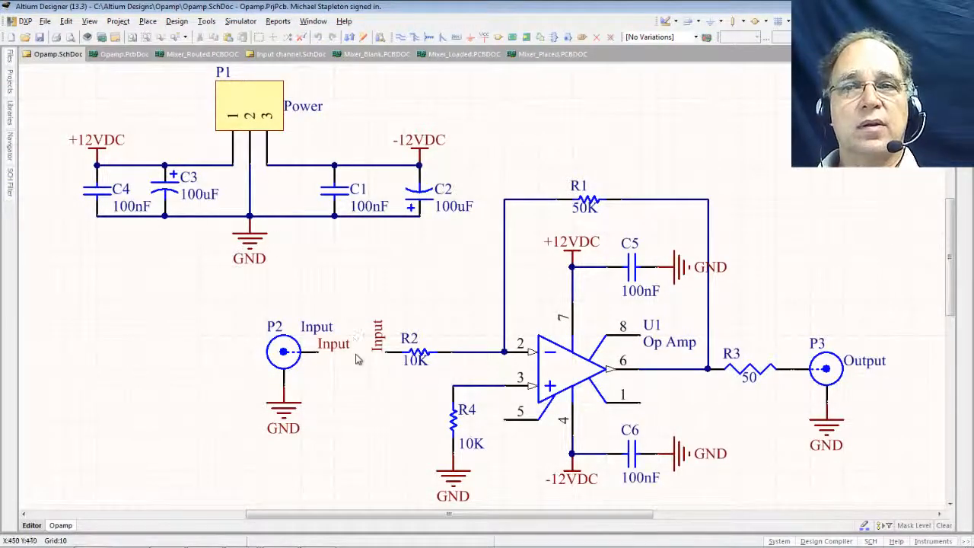
double_click(553, 371)
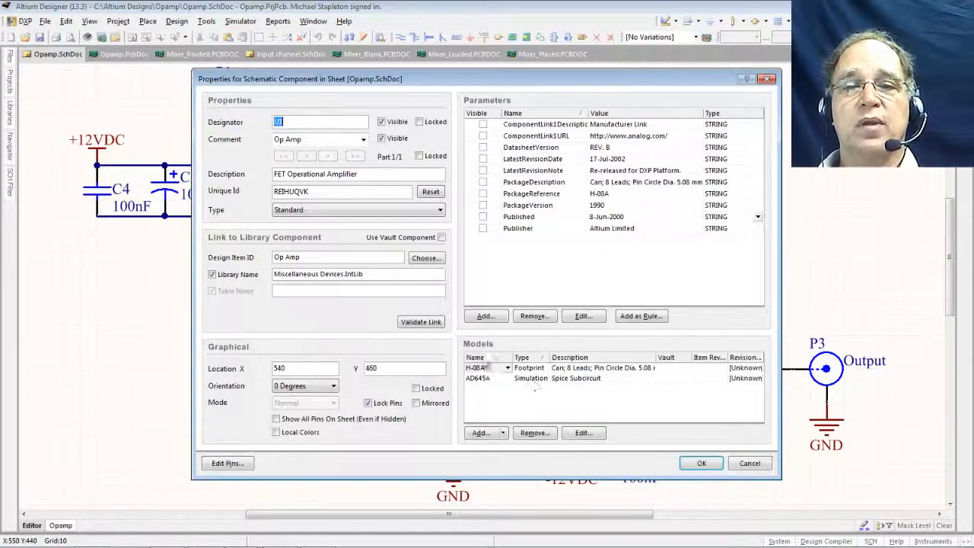
click(529, 368)
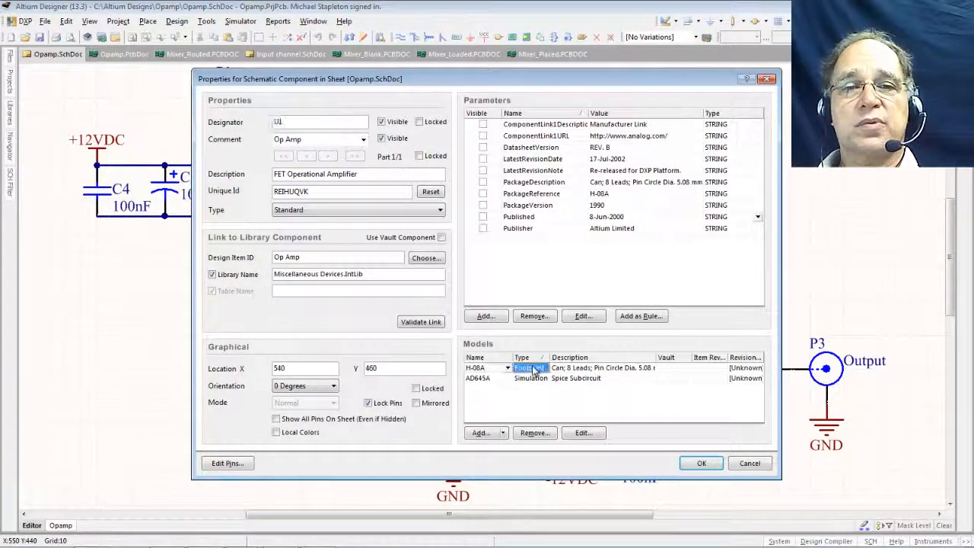
click(480, 432)
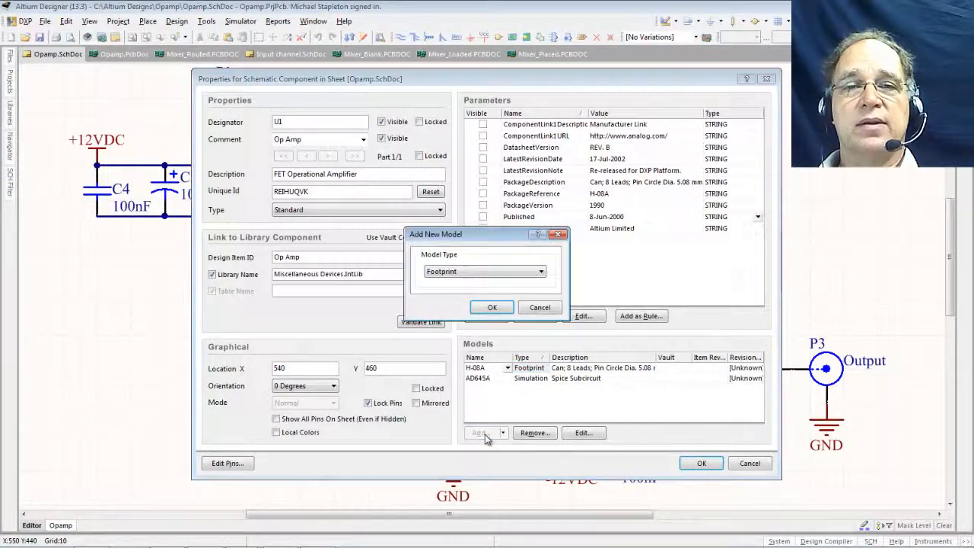
click(538, 272)
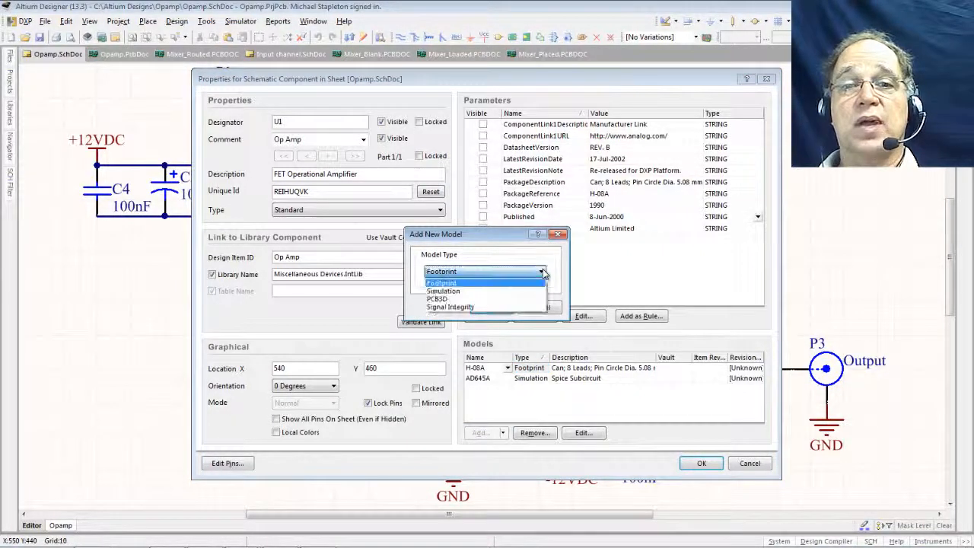
click(457, 283)
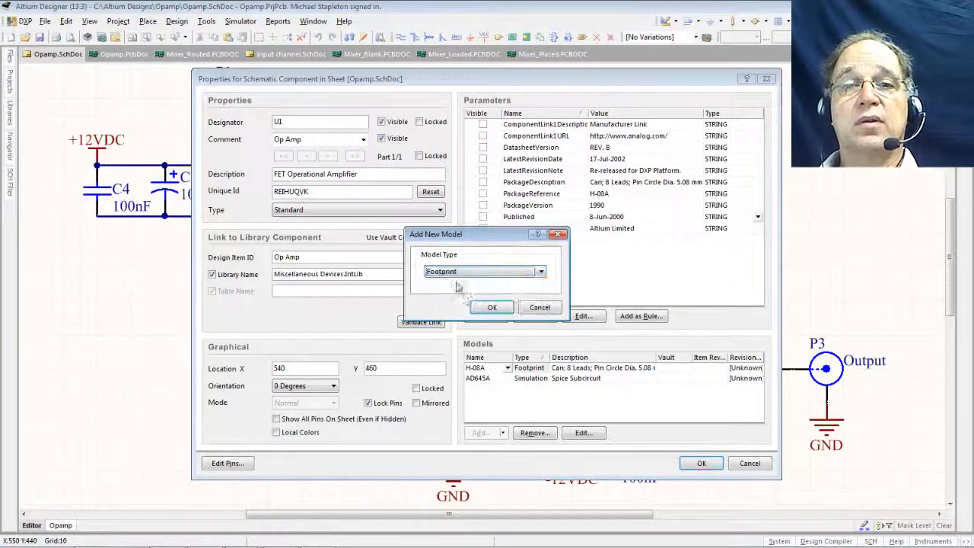
click(493, 308)
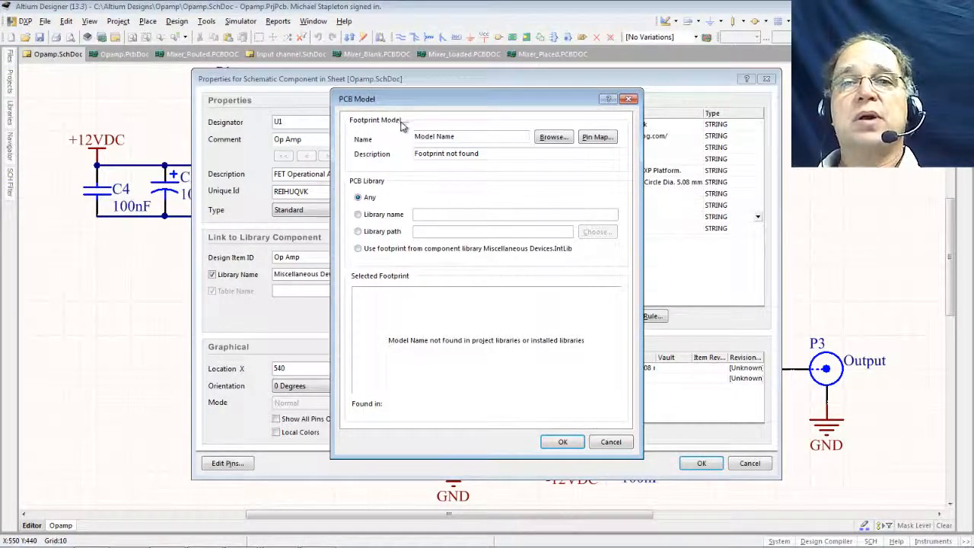
Step: Browse the footprint library Miscellaneous Devices.IntLib and preview its footprints one after another from 3.2X1.6X1.1 to AXIAL-0.7
click(553, 138)
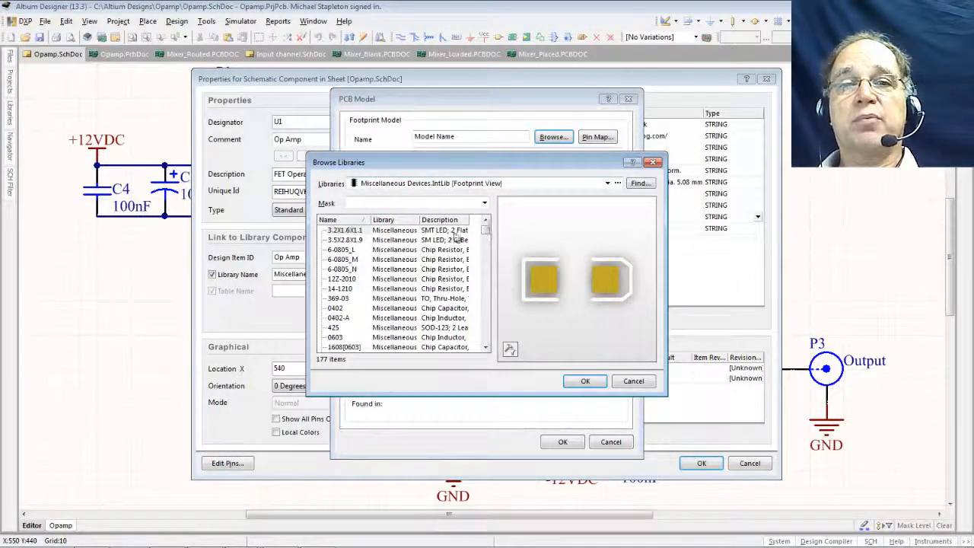
click(353, 230)
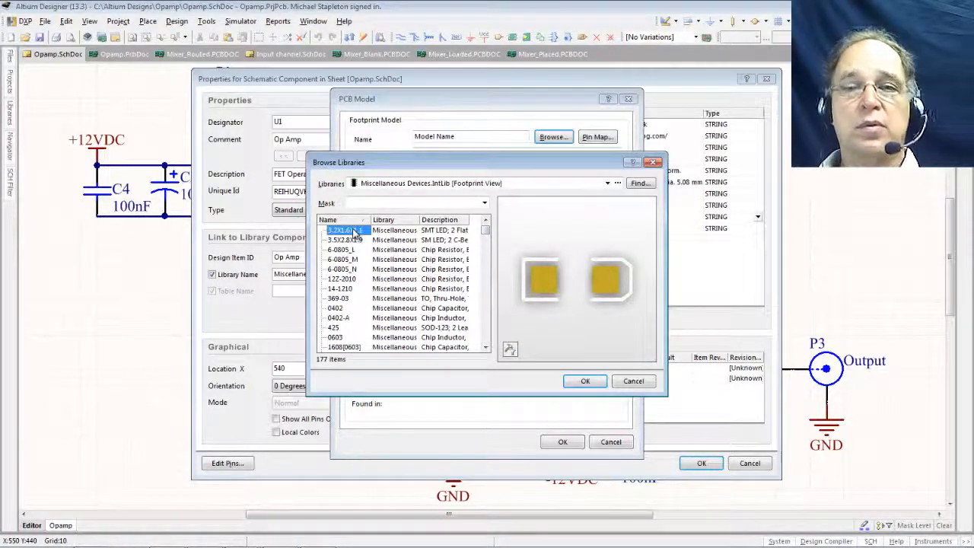
key(Down)
key(Down)
key(Down)
key(Down)
key(Down)
key(Down)
key(Down)
key(Down)
key(Down)
key(Down)
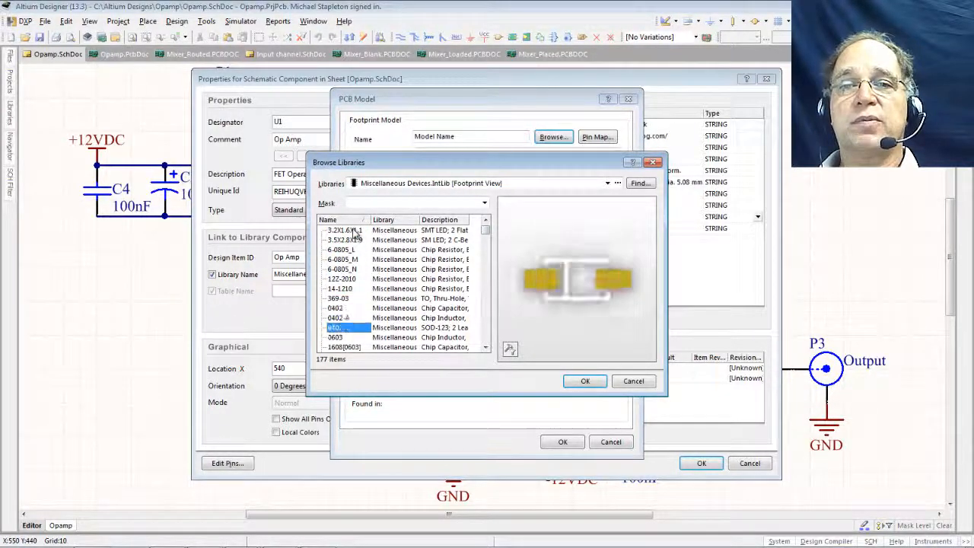
key(Down)
key(Down)
key(Down)
key(Down)
key(Down)
key(Down)
key(Down)
key(Down)
key(Down)
key(Down)
key(Down)
key(Down)
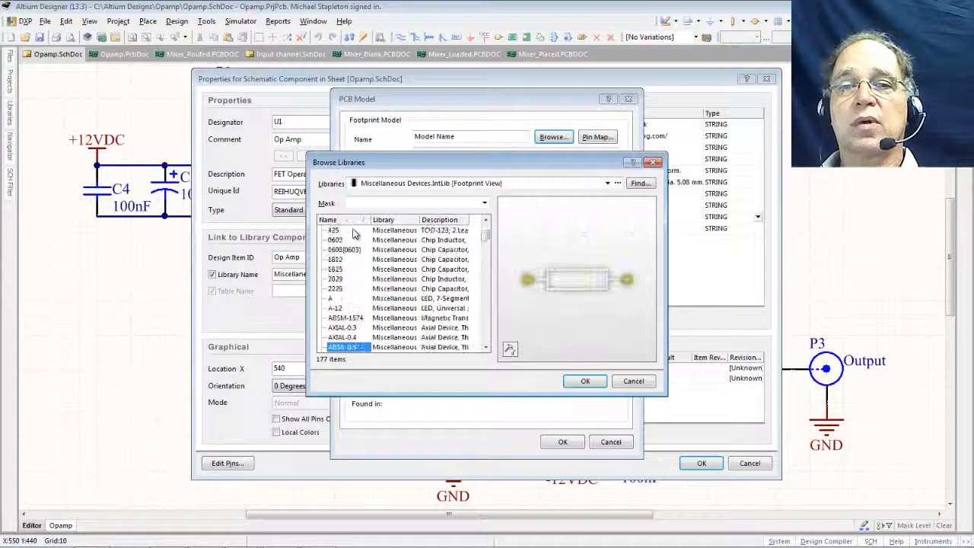
key(Down)
key(Down)
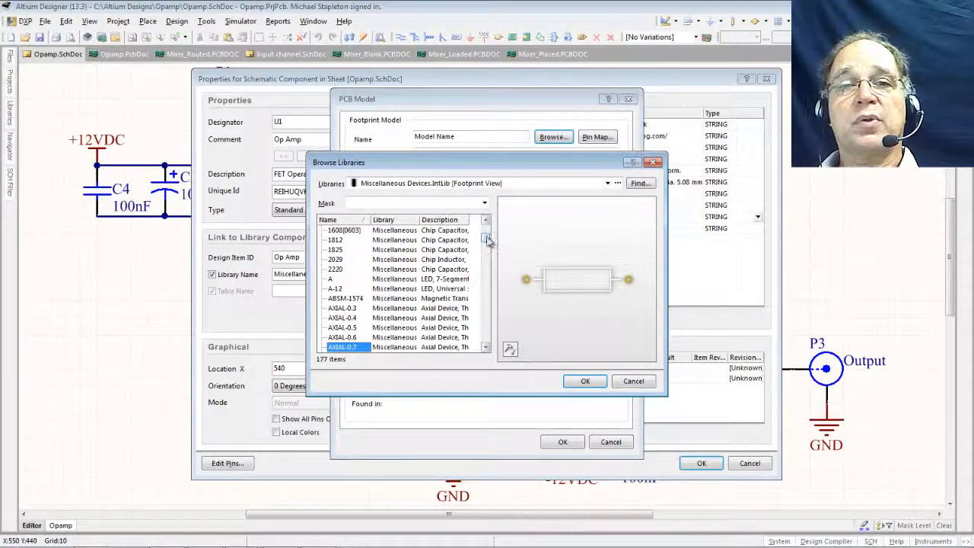
Step: Assign the DIP-8 footprint to U1 after previewing other DIP footprints, accept the component properties and save the schematic
drag(488, 240, 488, 262)
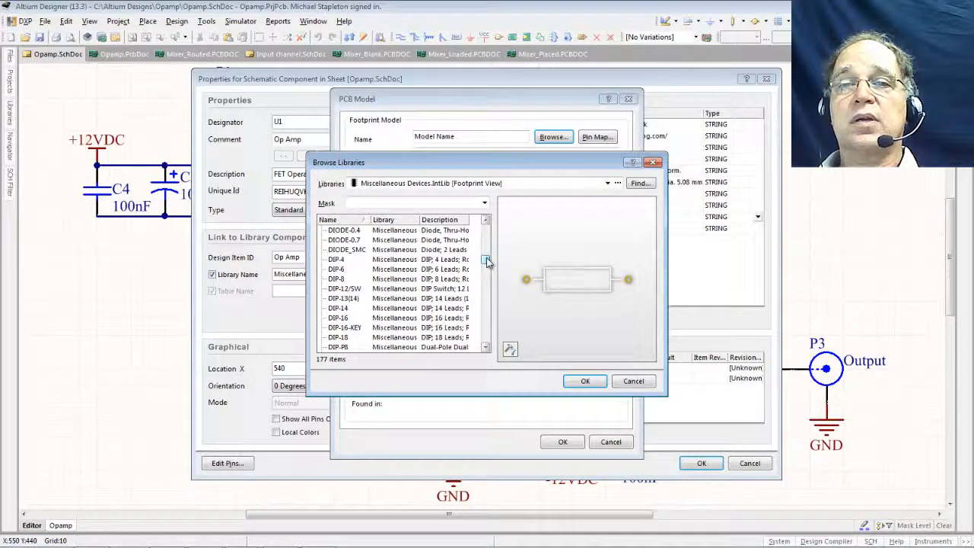
click(337, 259)
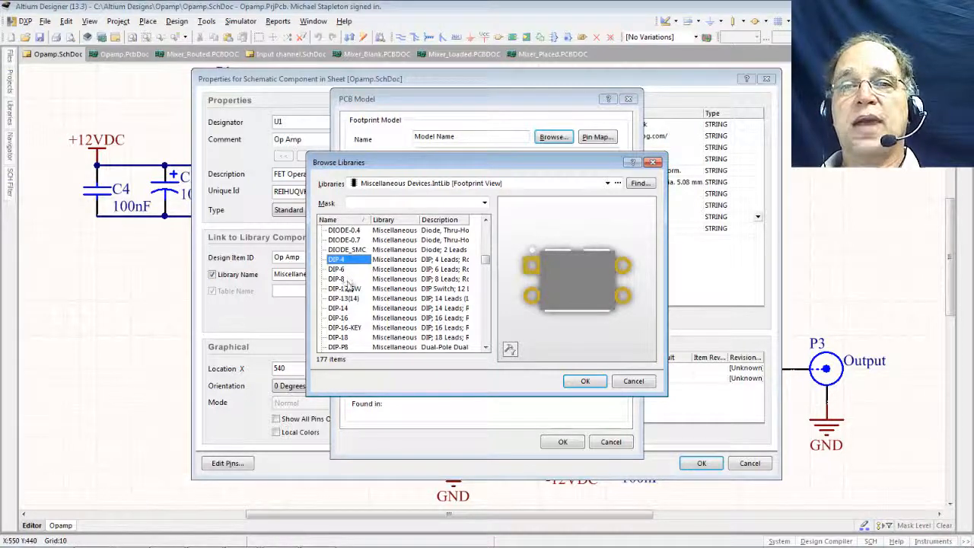
click(344, 289)
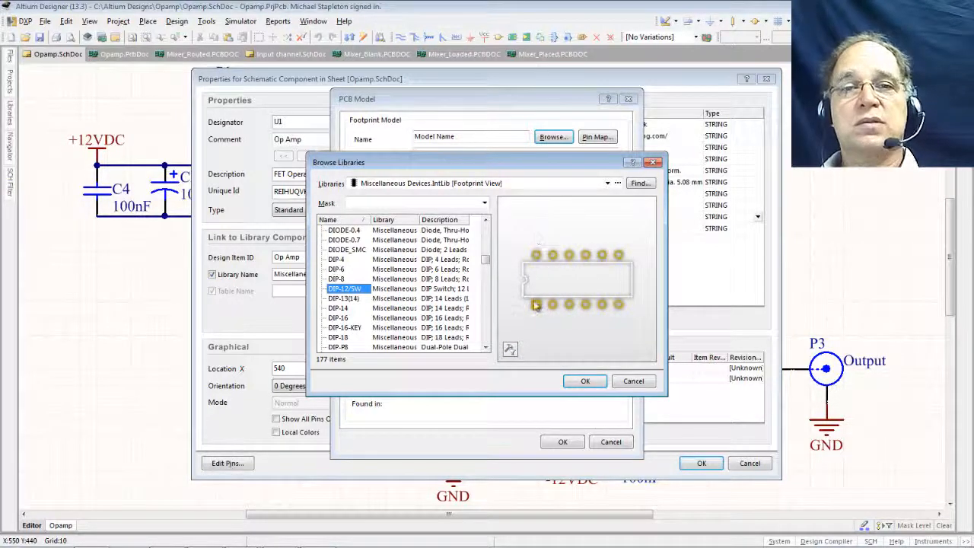
click(340, 279)
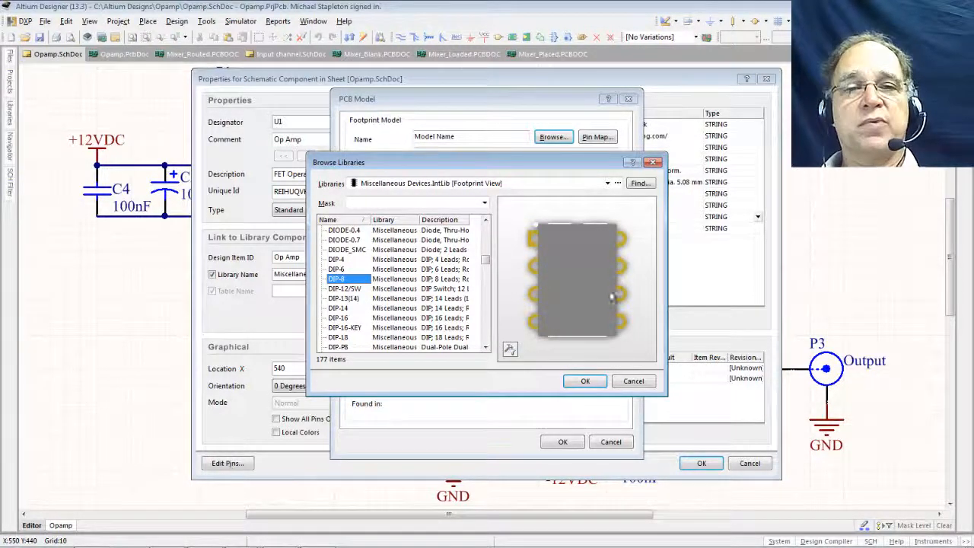
click(585, 381)
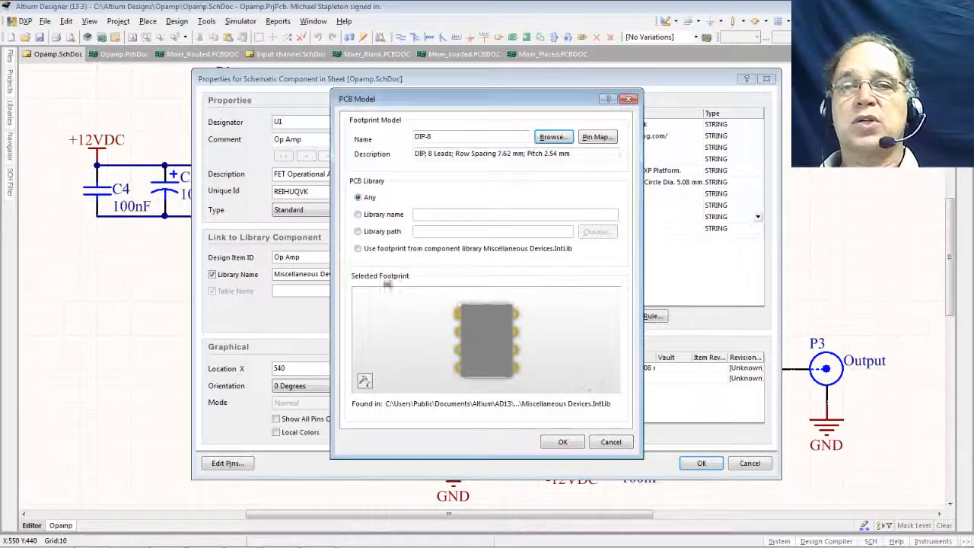
click(563, 443)
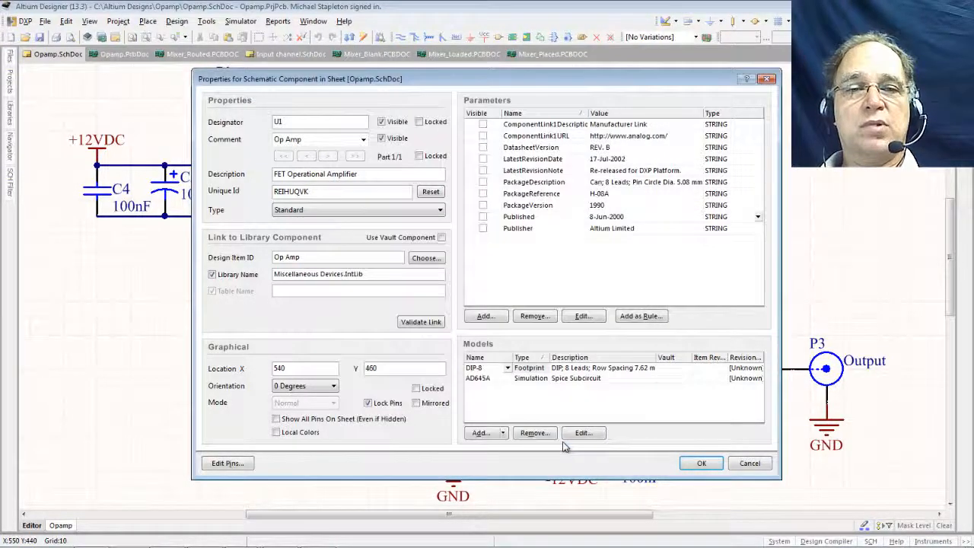
click(687, 469)
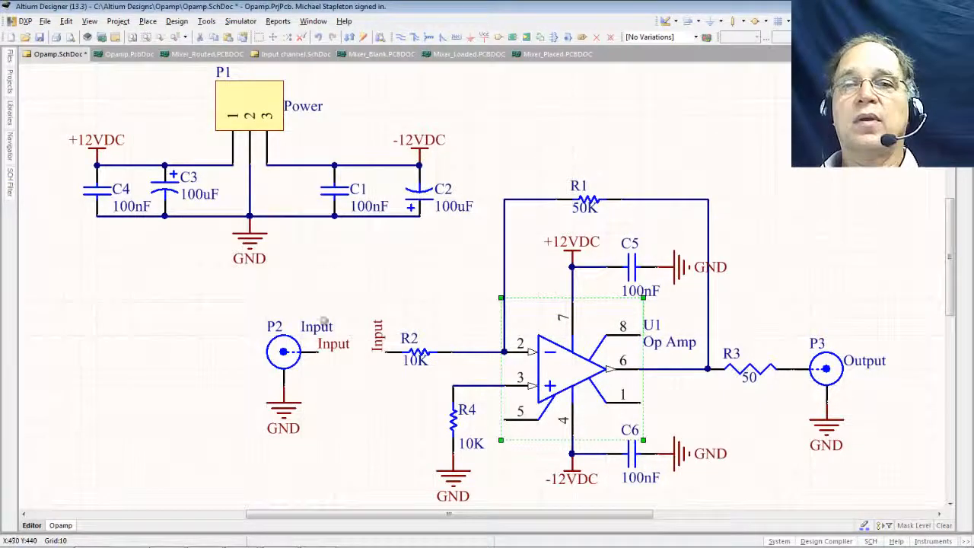
click(40, 38)
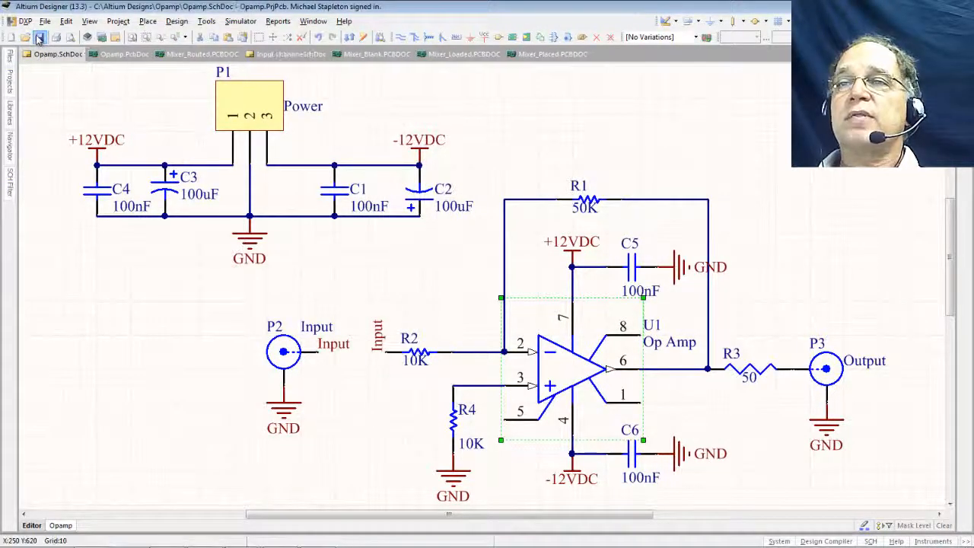
Step: Update Opamp.PcbDoc from the schematic by executing the engineering change order that switches U1 to the DIP-8 footprint
click(179, 21)
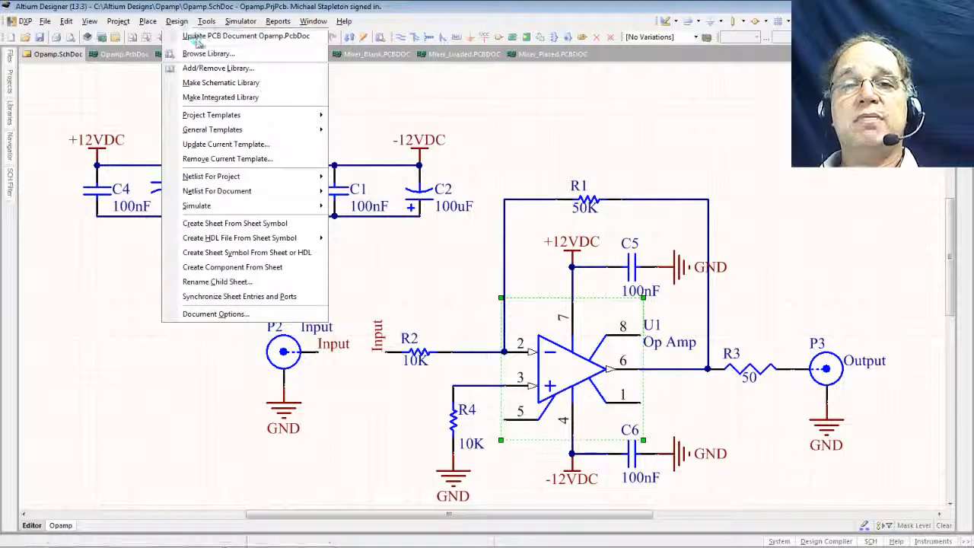
click(196, 36)
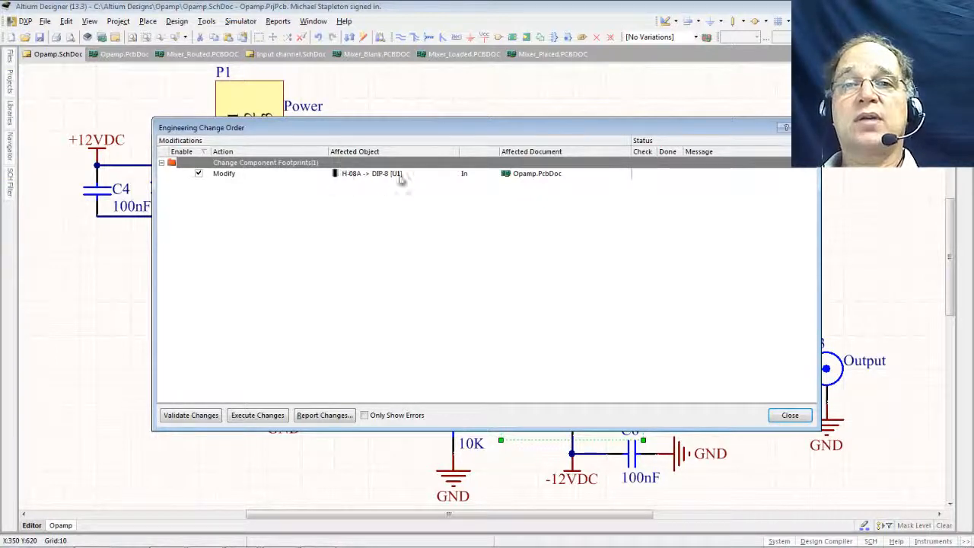
click(270, 418)
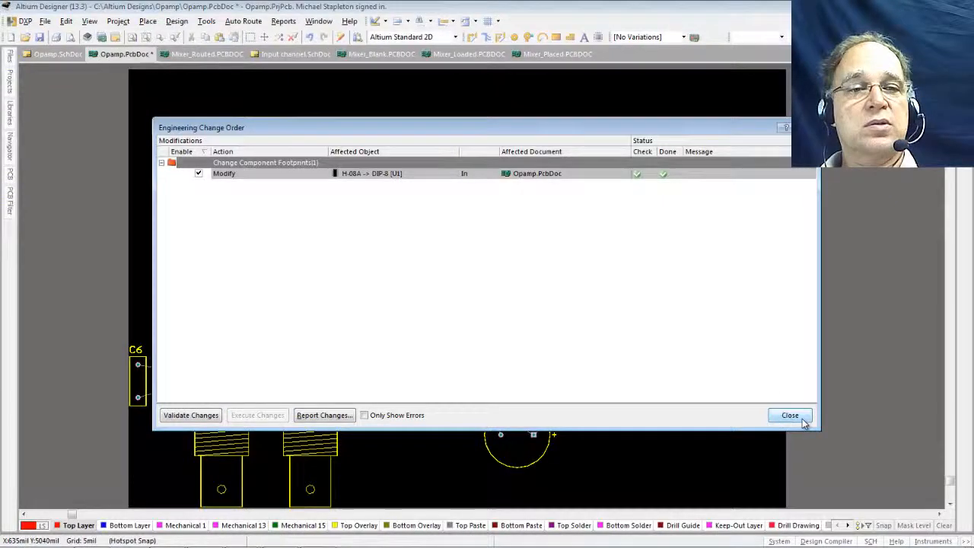
click(790, 415)
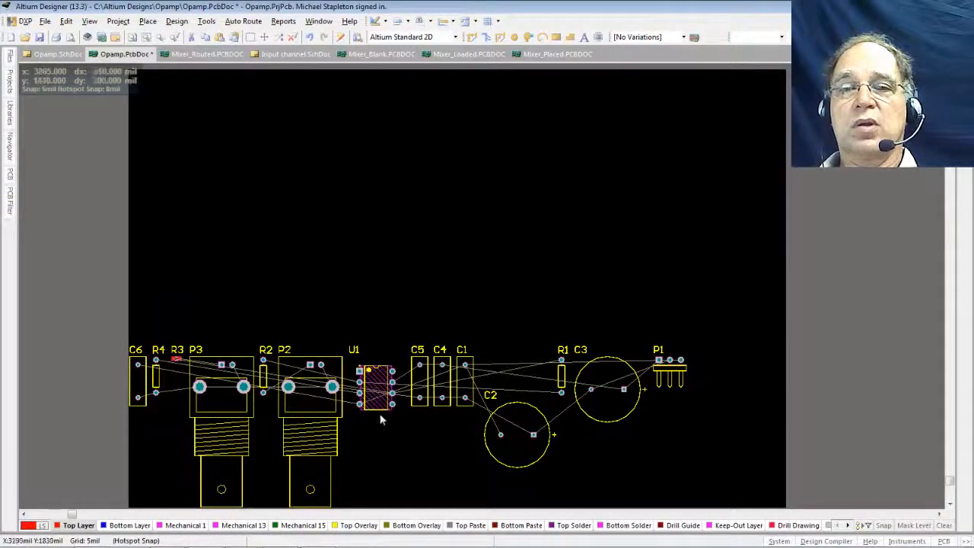
Step: Move U1 slightly below its place between P2 and C5, rotated 90 degrees counterclockwise, and save the PCB document
drag(375, 385, 393, 455)
key(space)
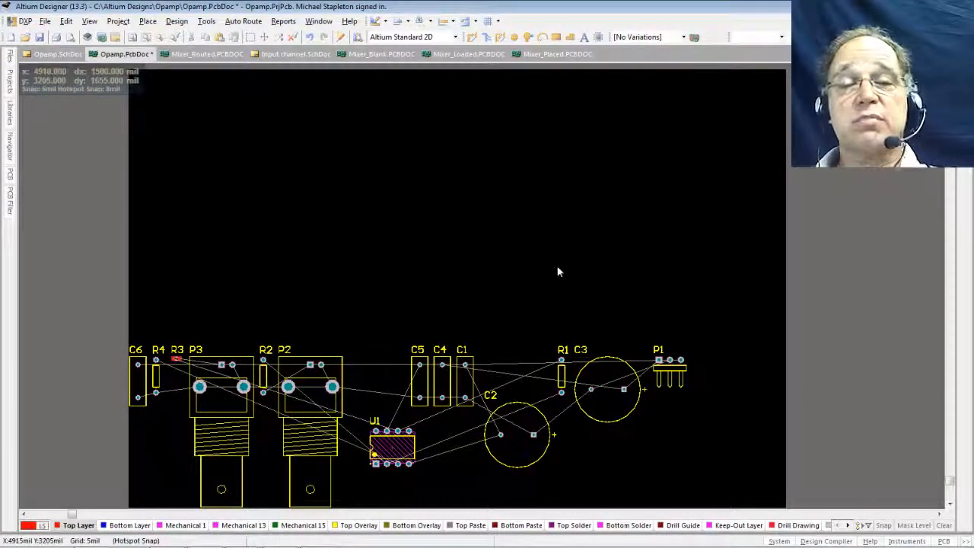
click(39, 36)
Step: In Opamp.SchDoc, add the RAD-0.1 footprint from Miscellaneous Devices.IntLib to capacitor C4 and accept its properties
click(55, 55)
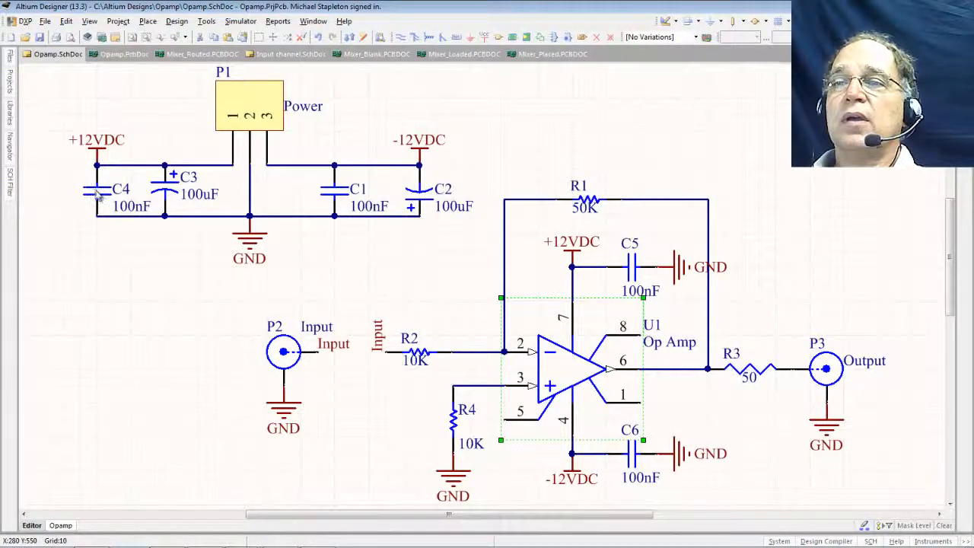
mouse_move(96, 191)
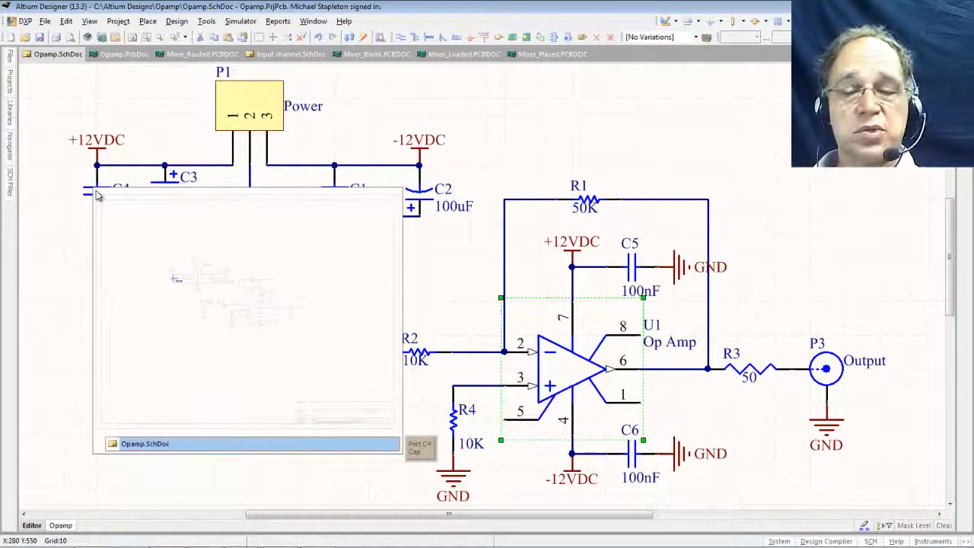
click(57, 178)
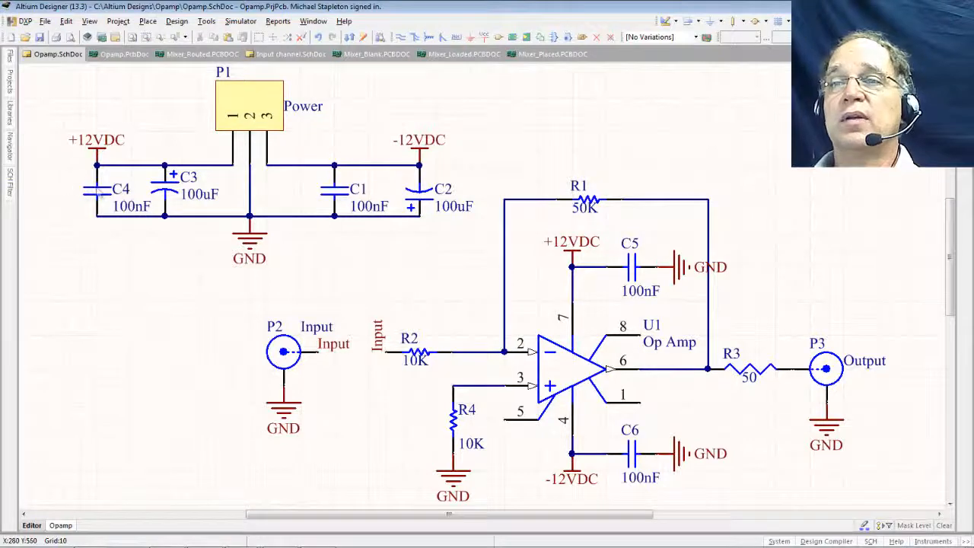
double_click(99, 195)
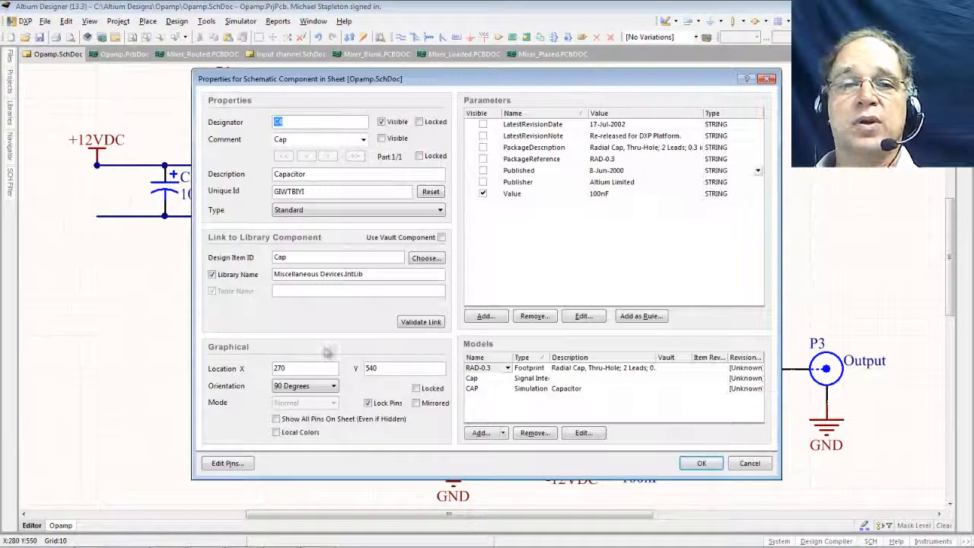
click(490, 433)
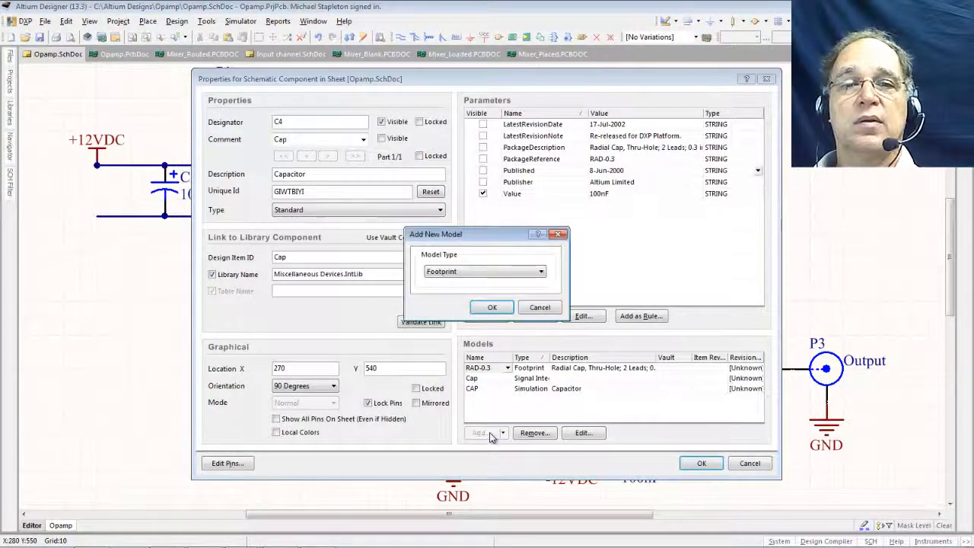
click(492, 307)
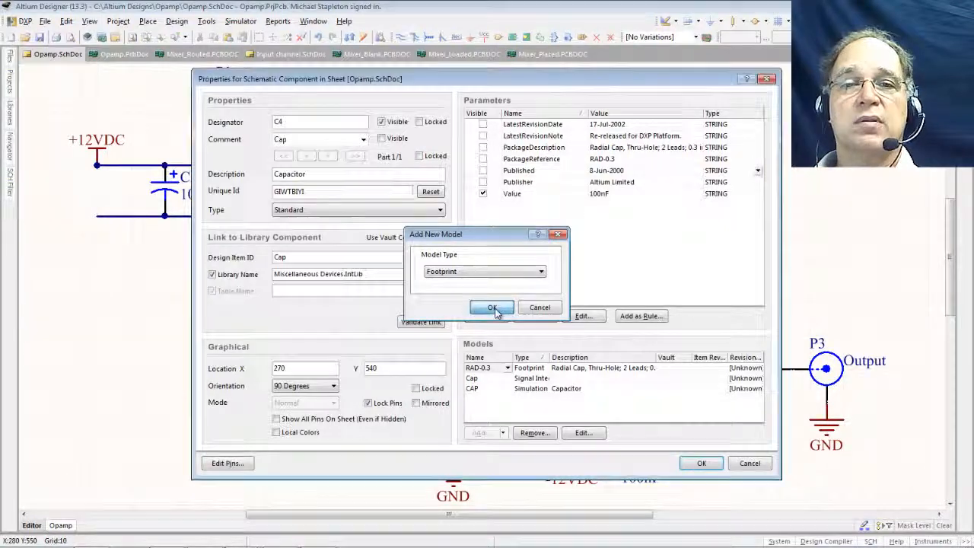
click(553, 137)
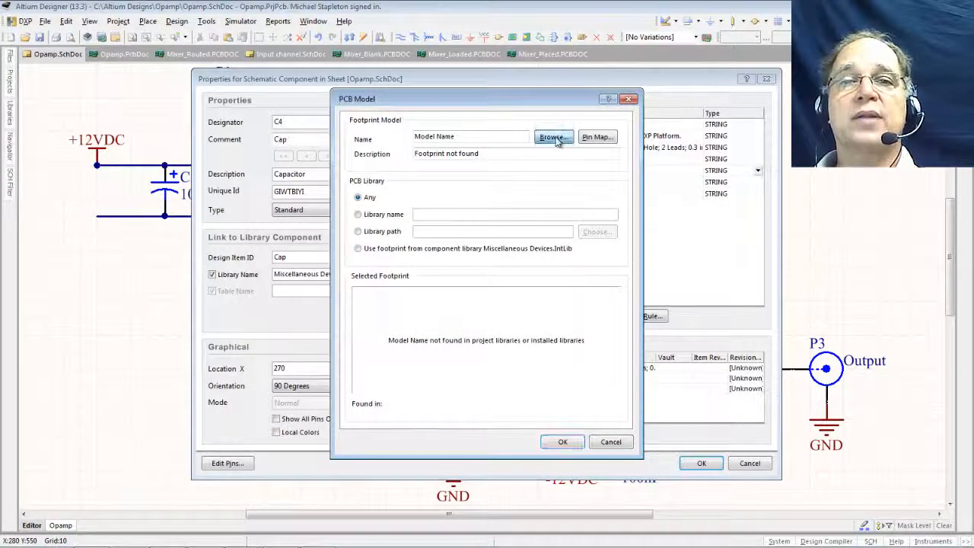
drag(485, 234, 488, 284)
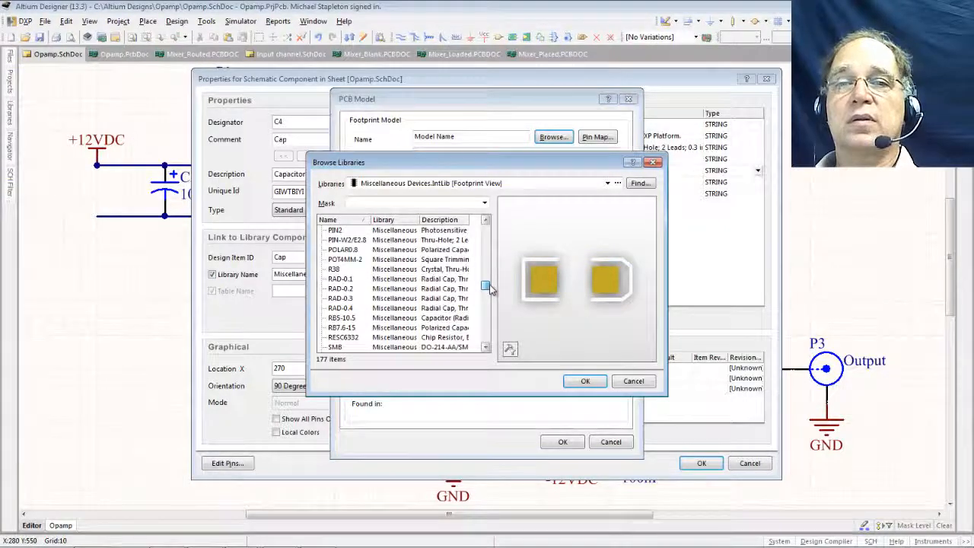
click(351, 280)
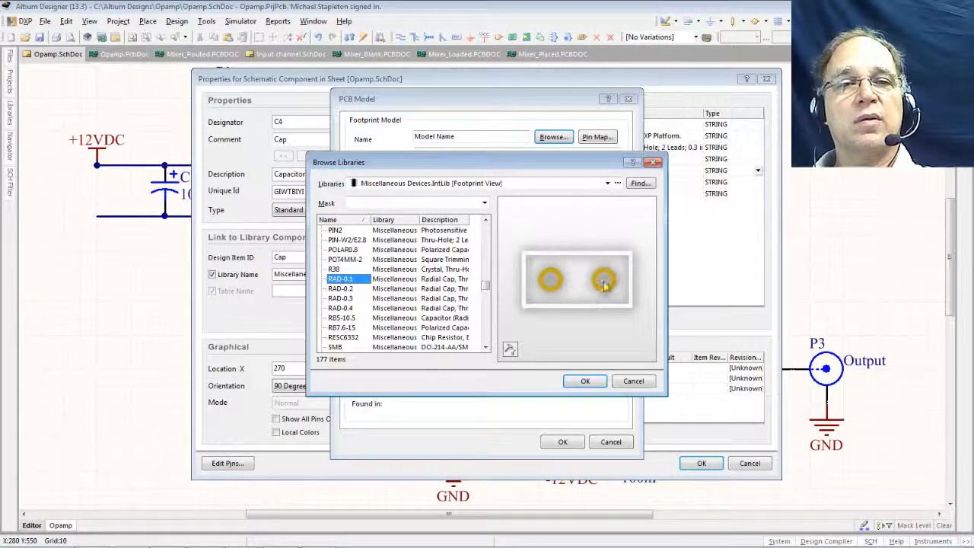
click(585, 381)
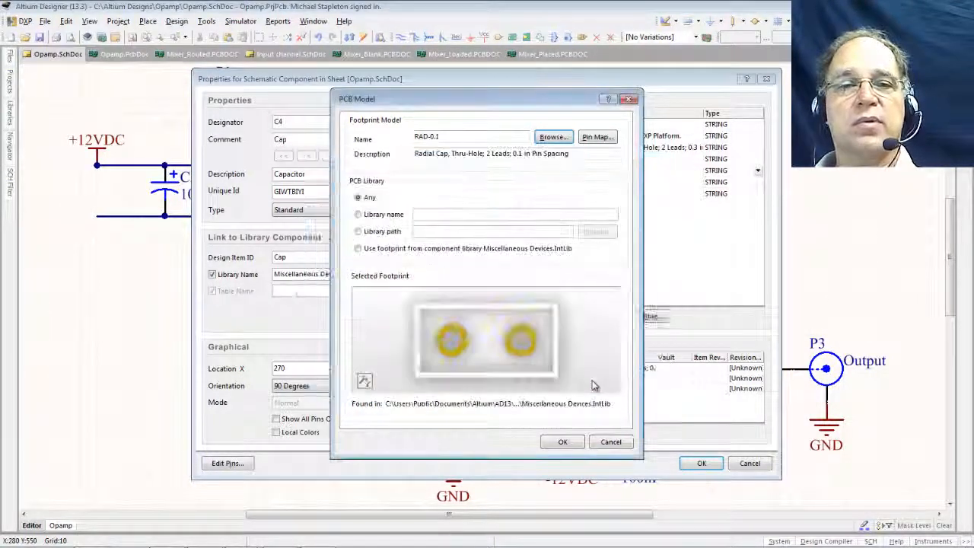
click(563, 441)
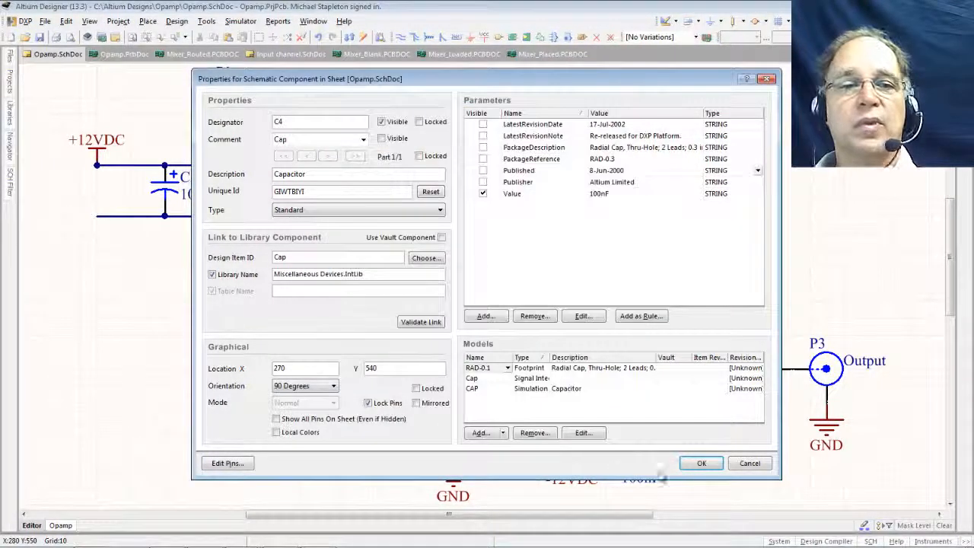
click(701, 463)
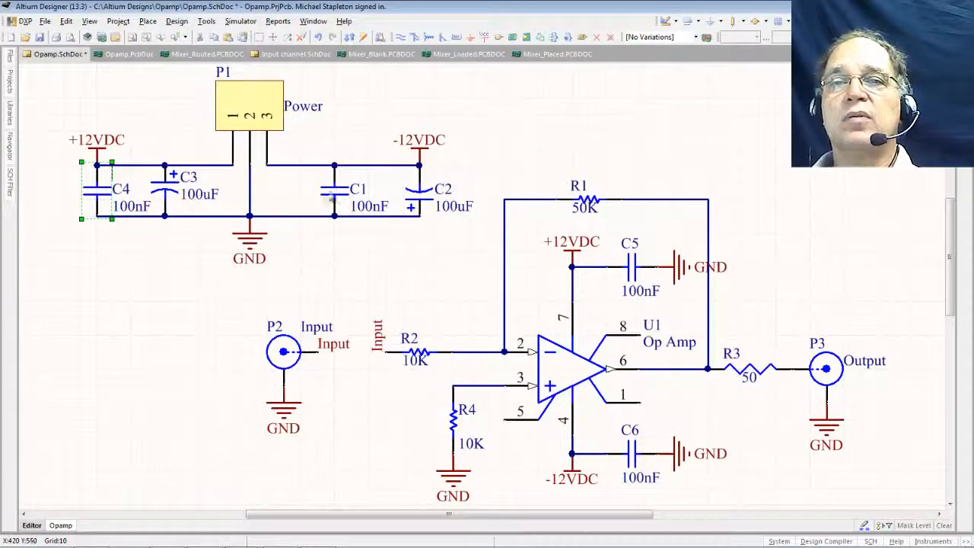
Step: Add the RAD-0.1 footprint from Miscellaneous Devices.IntLib to capacitor C1 and accept its properties
double_click(337, 194)
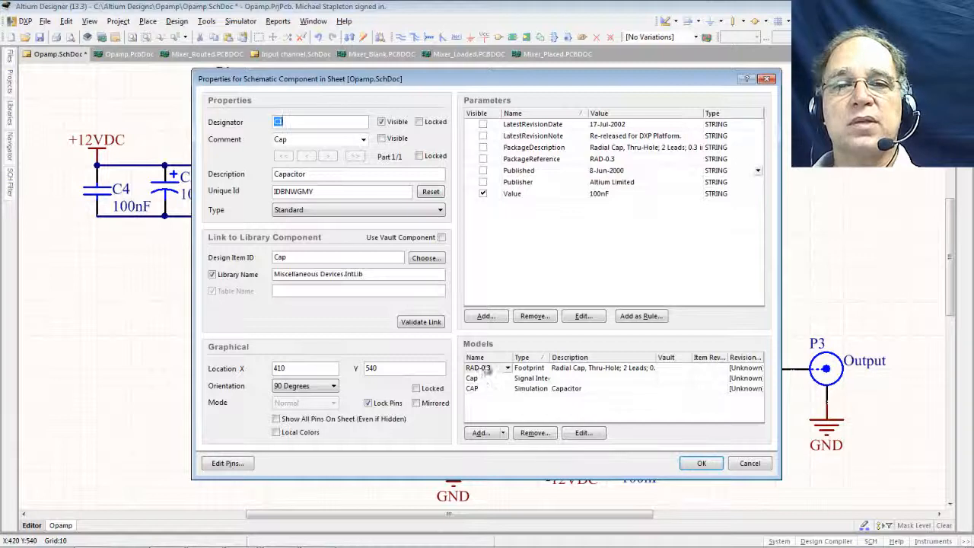
click(508, 369)
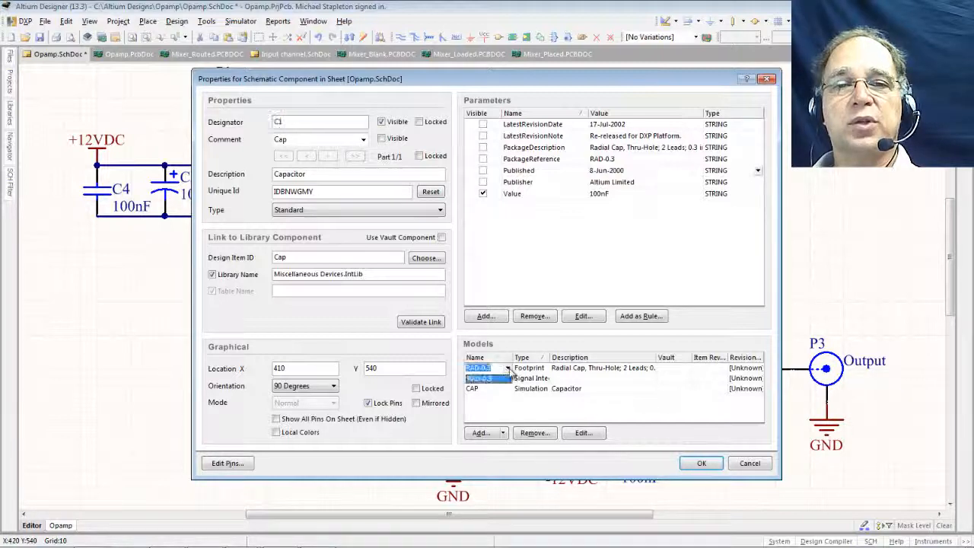
click(480, 433)
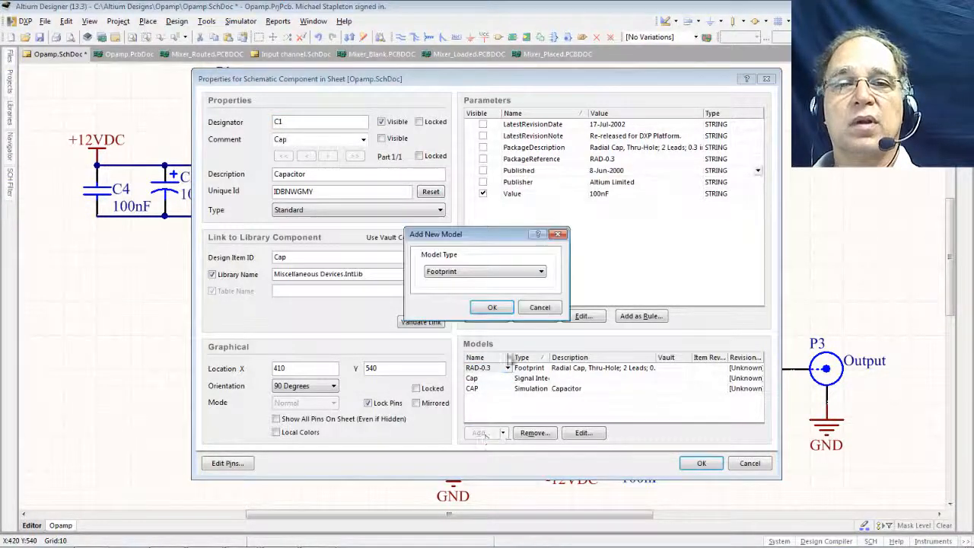
click(542, 272)
click(452, 283)
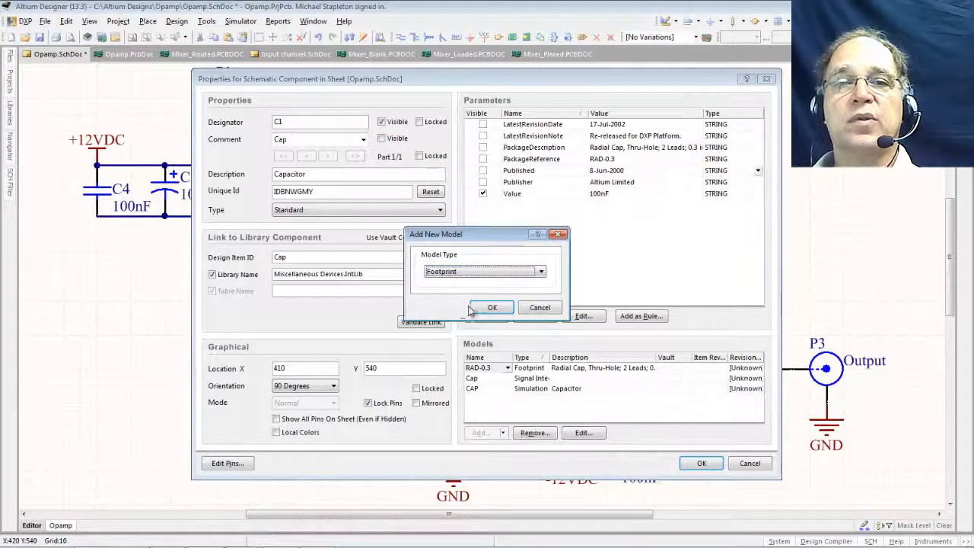
click(487, 307)
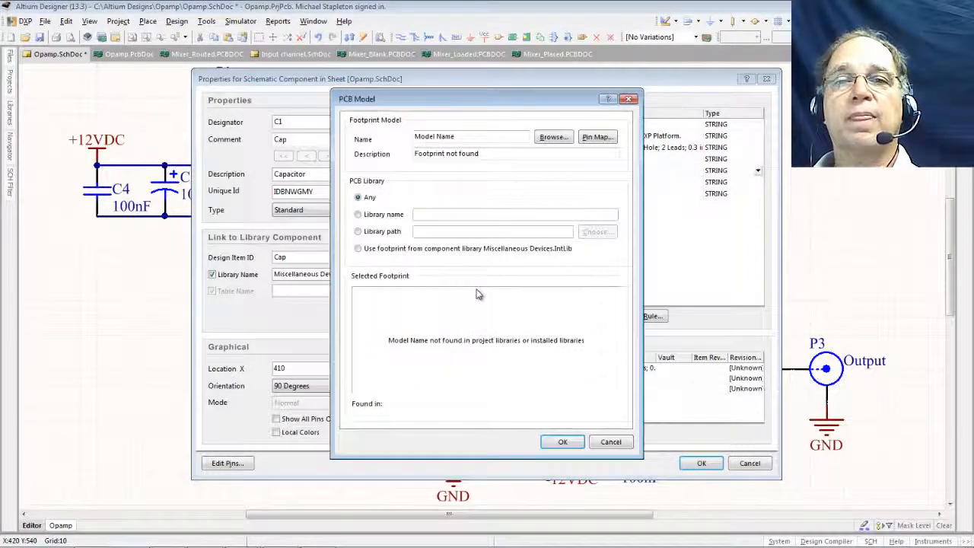
click(554, 137)
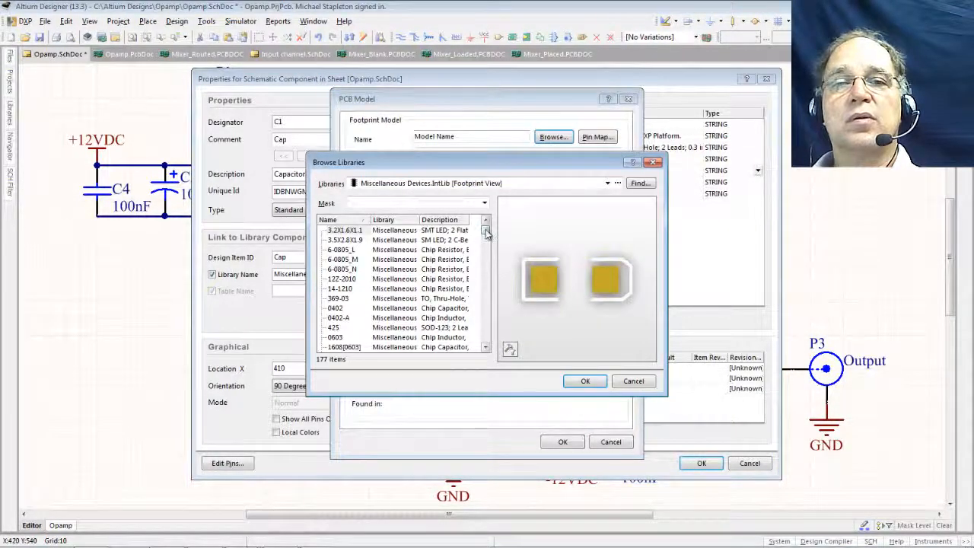
drag(487, 235, 481, 288)
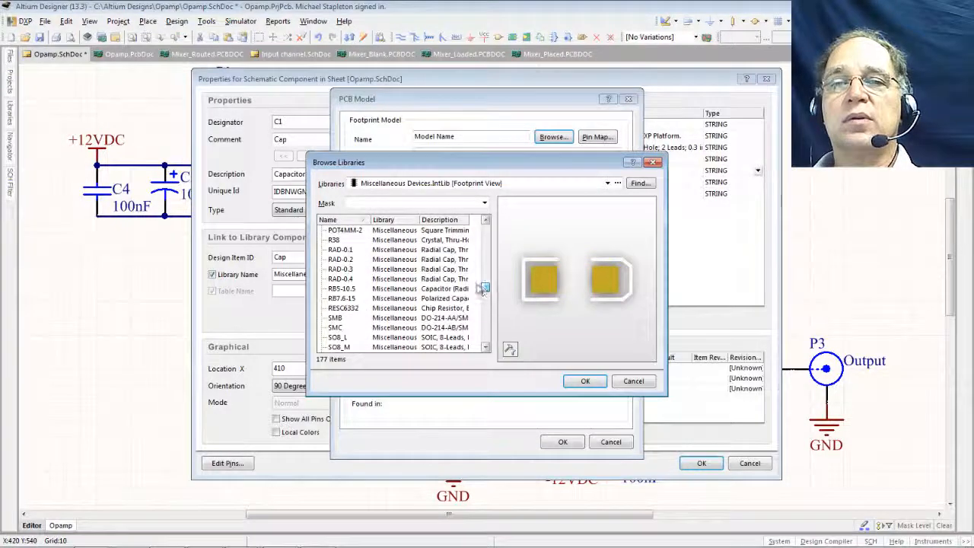
click(348, 251)
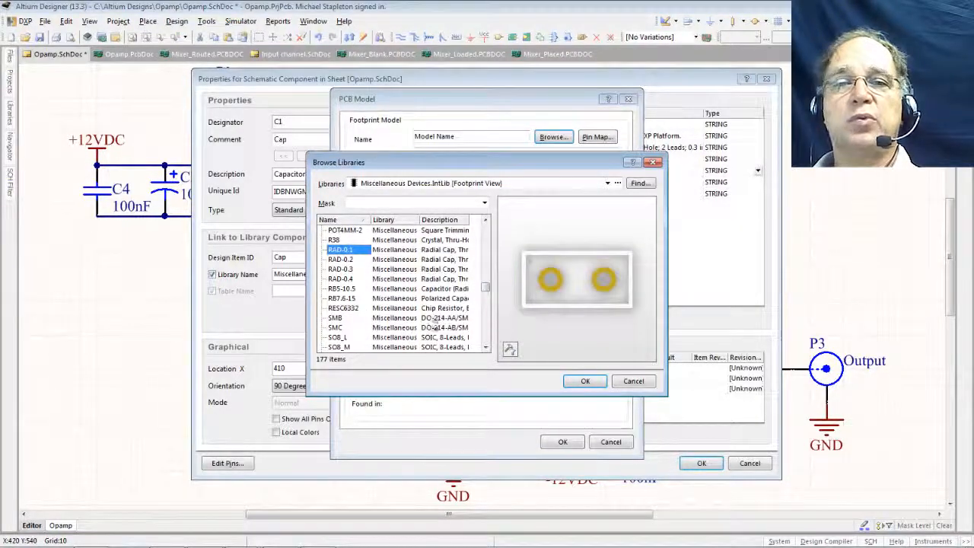
click(583, 381)
click(563, 441)
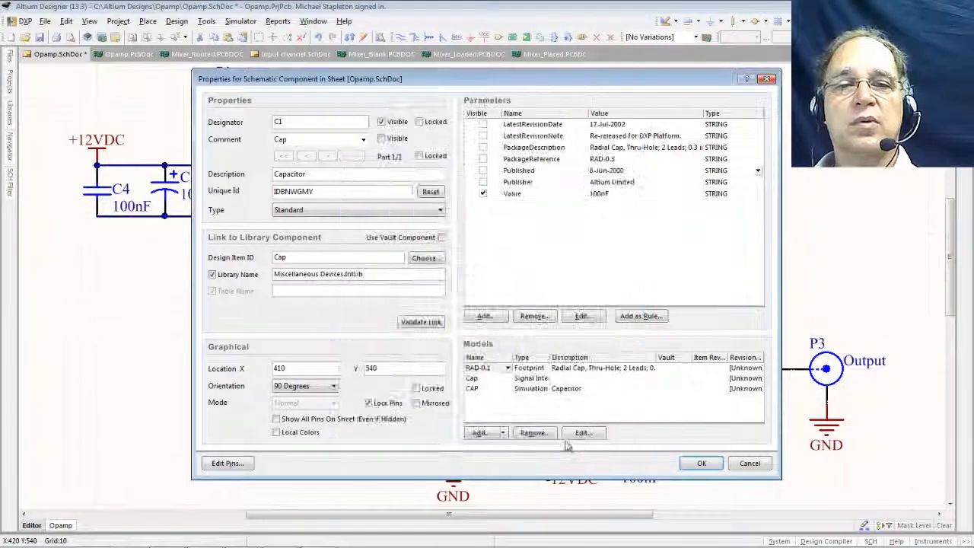
click(699, 463)
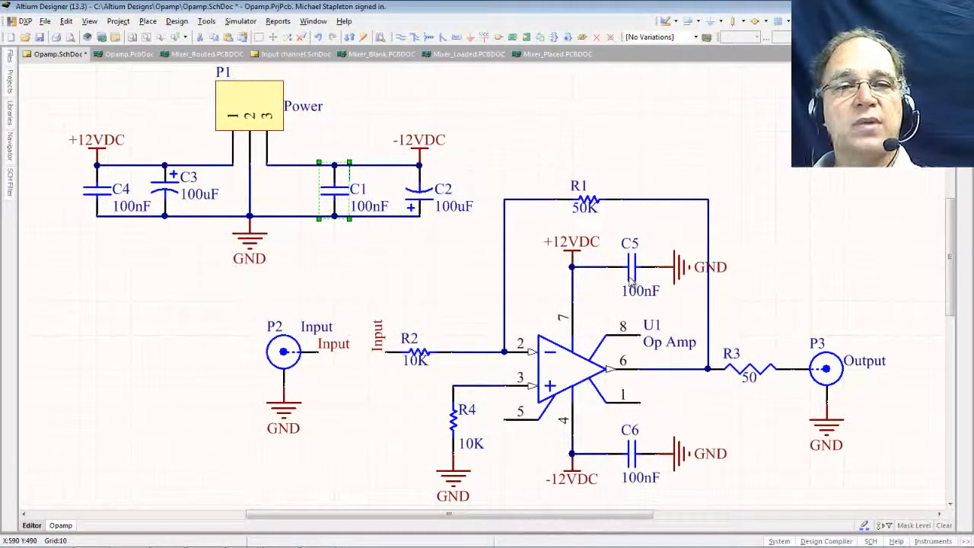
Step: Assign the 6-0805_N footprint to capacitor C5 after previewing 6-0805_L and 6-0805_M, and accept its properties
double_click(633, 271)
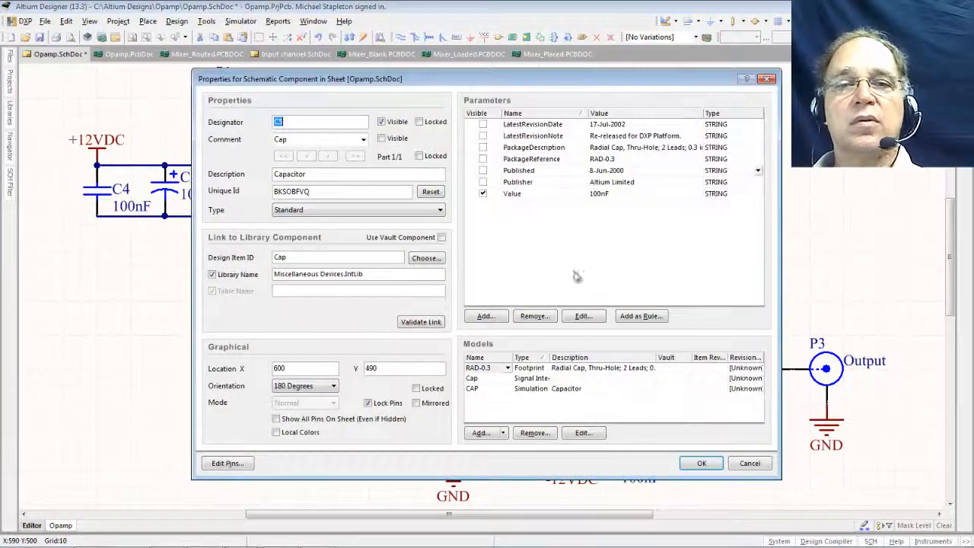
click(476, 432)
click(492, 308)
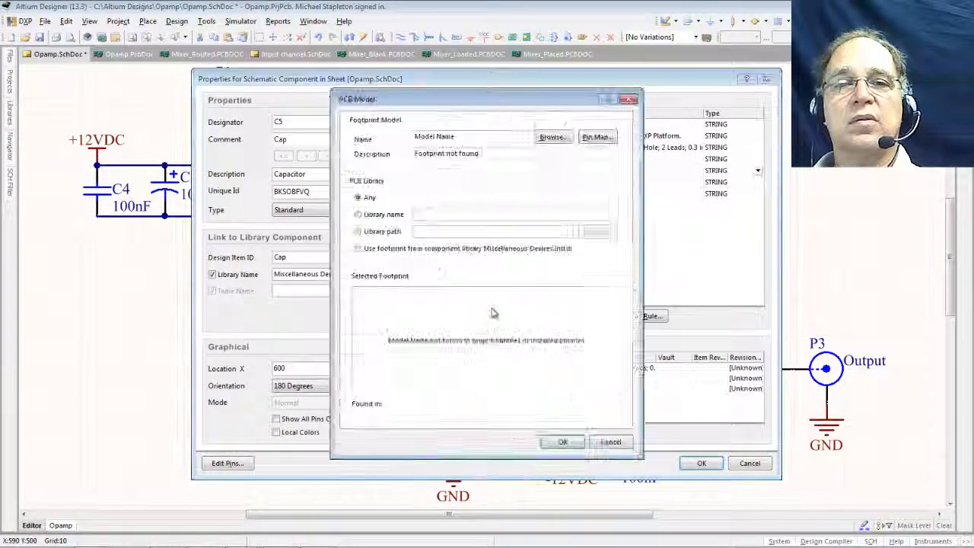
click(552, 138)
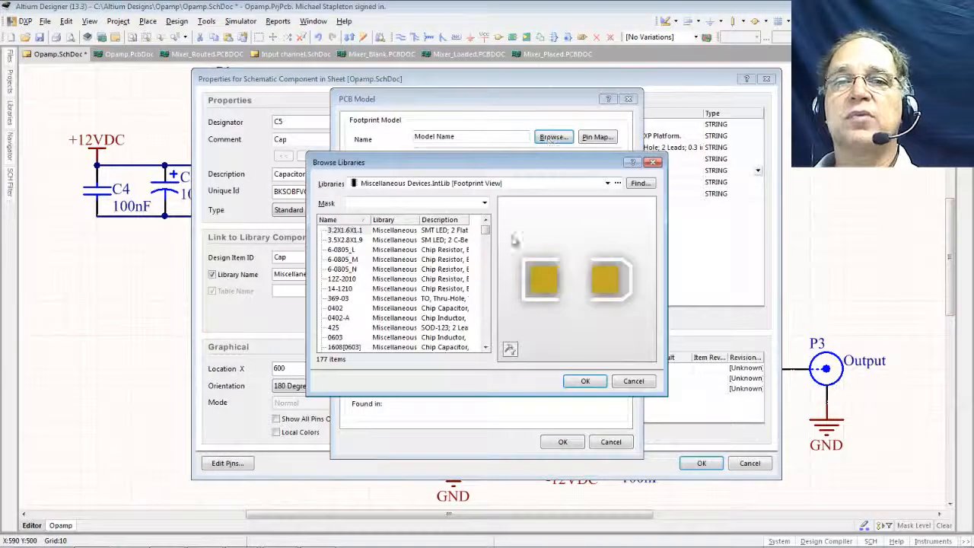
click(344, 250)
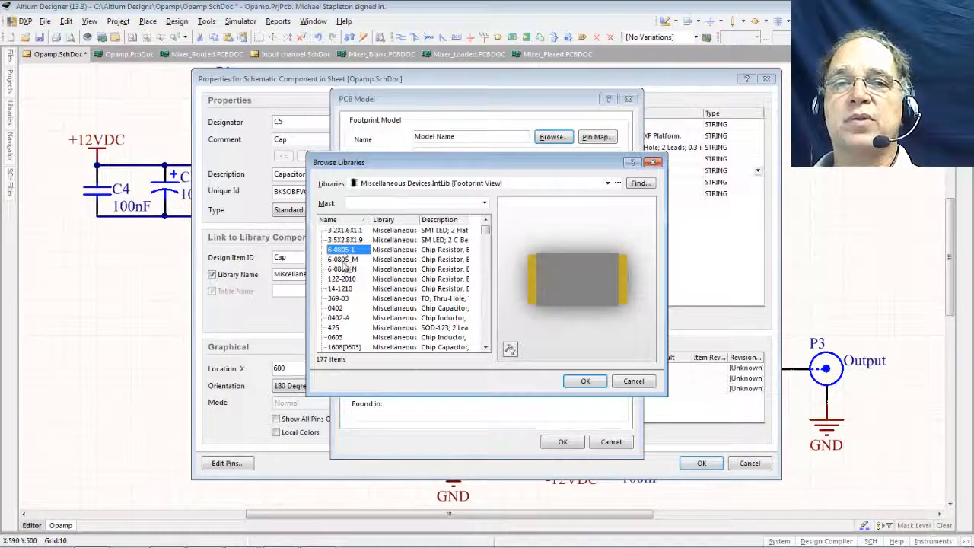
click(344, 259)
click(344, 270)
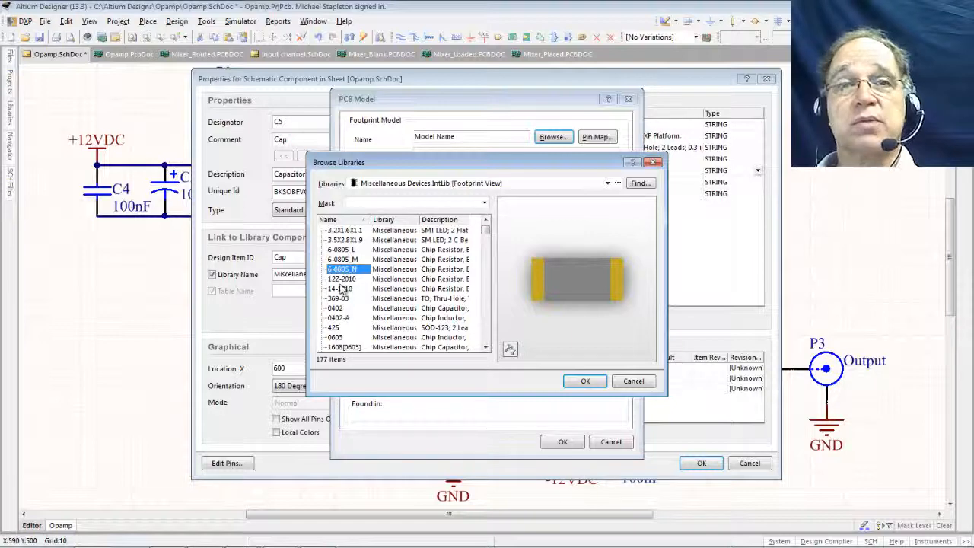
click(582, 381)
click(574, 442)
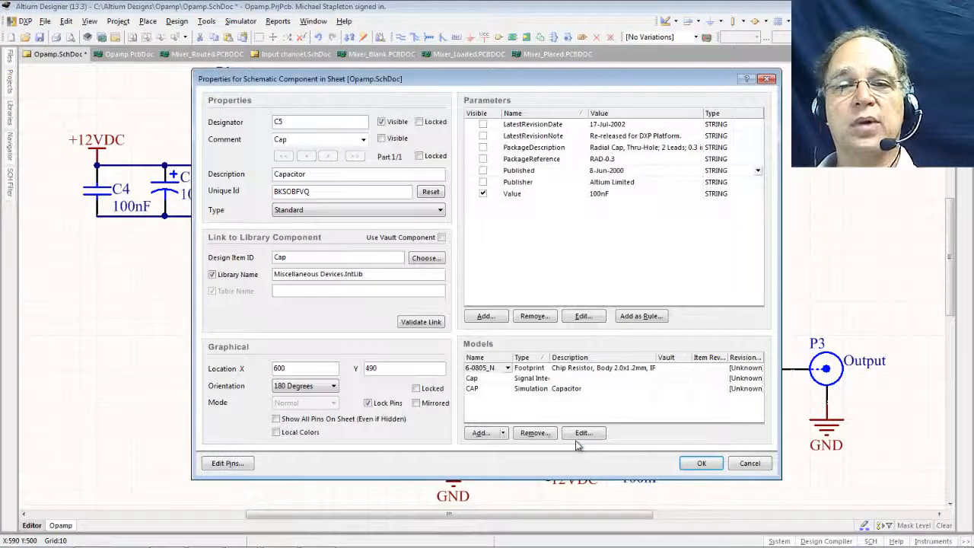
click(699, 463)
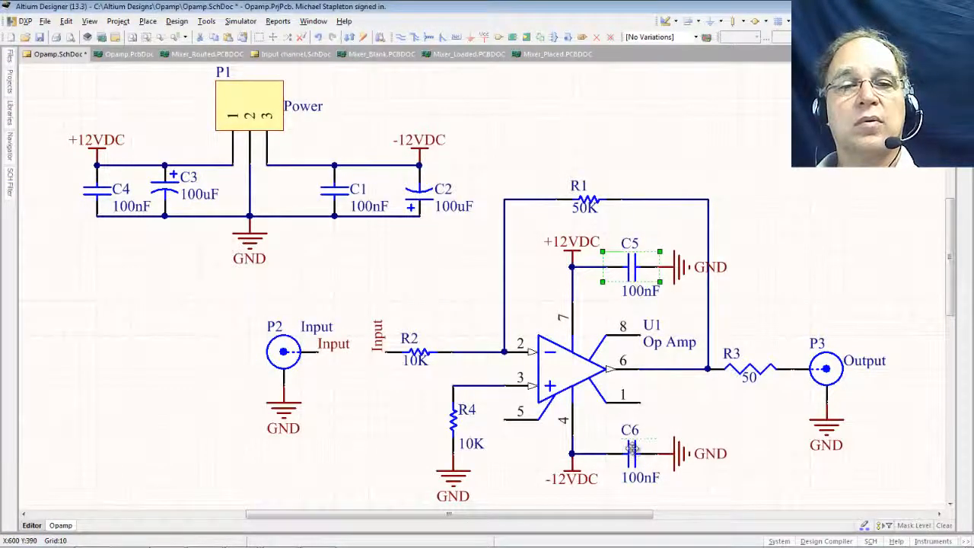
Step: Add the 6-0805_N footprint from Miscellaneous Devices.IntLib to capacitor C6 and accept its properties
double_click(631, 449)
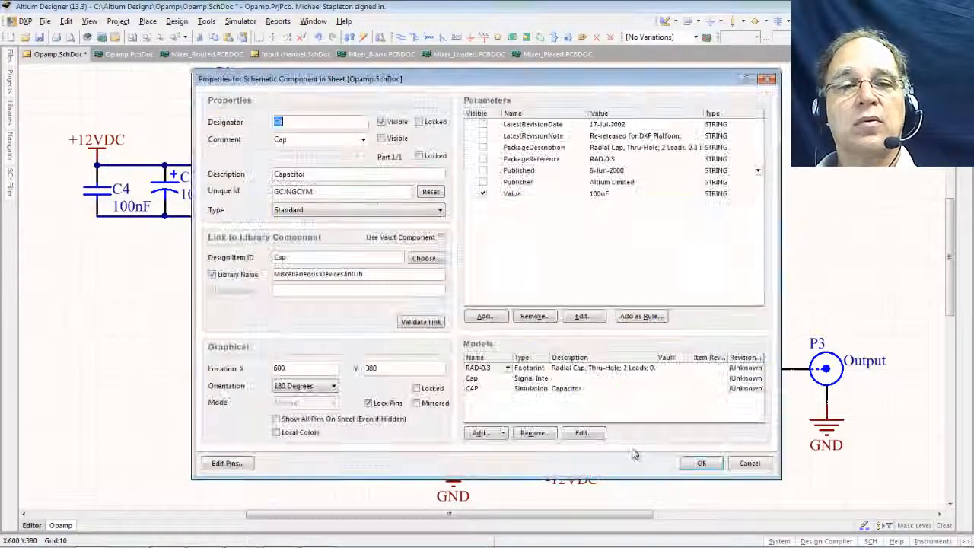
click(482, 433)
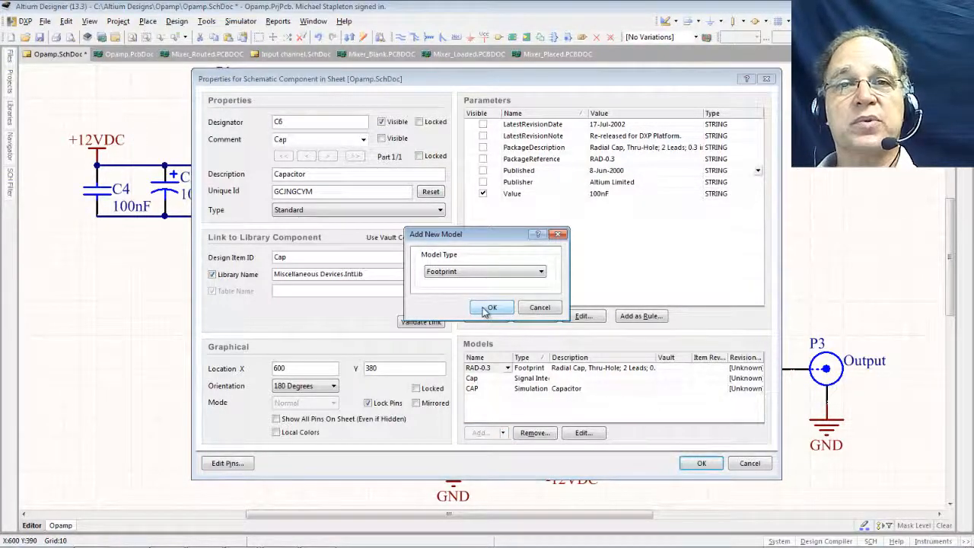
click(490, 308)
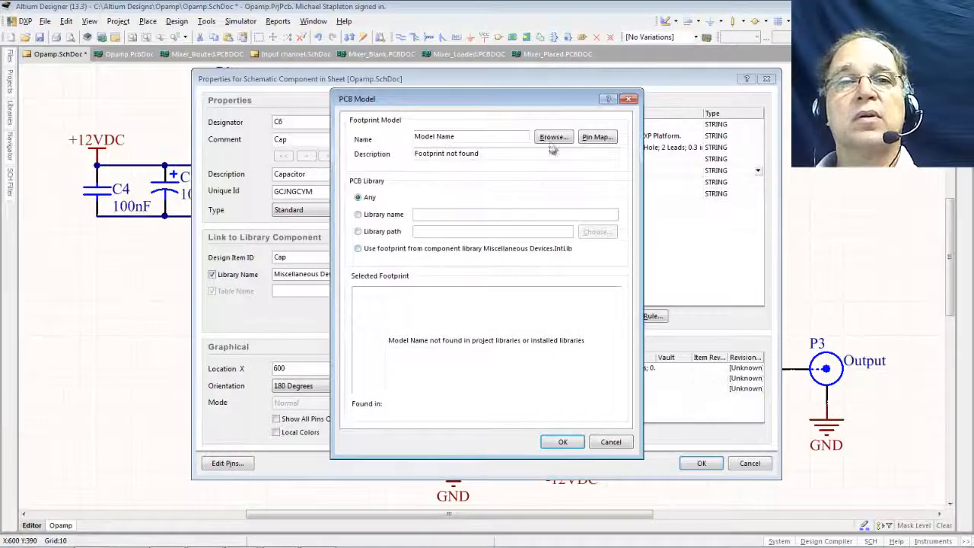
click(554, 138)
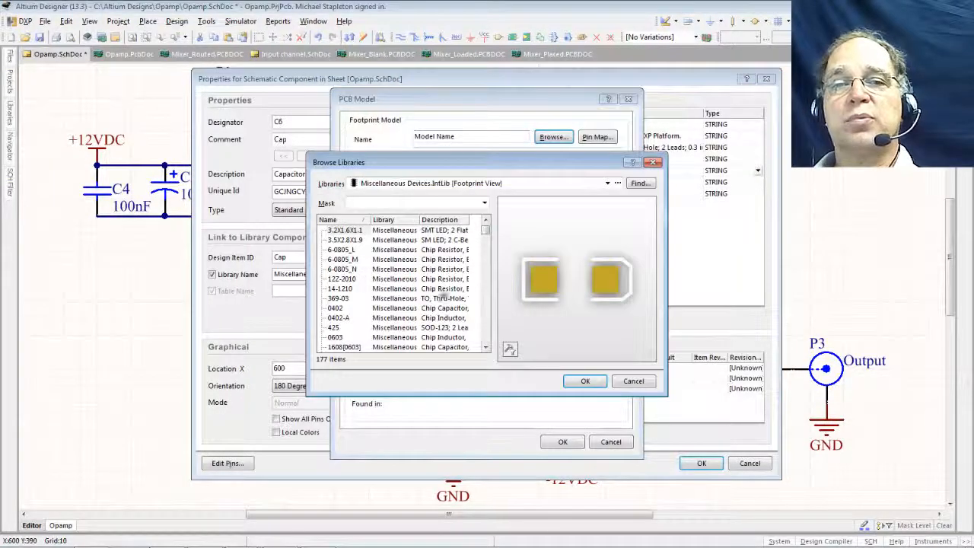
click(335, 270)
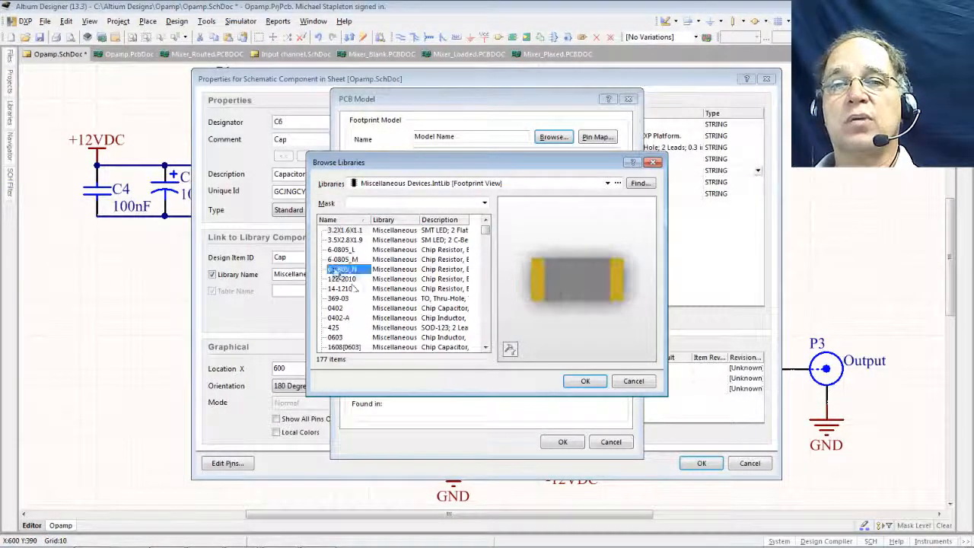
click(583, 381)
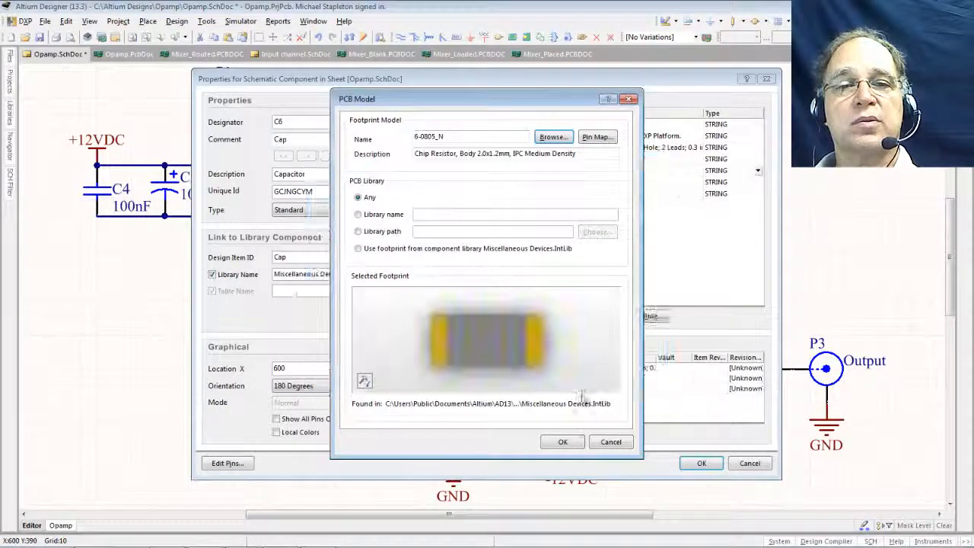
click(576, 448)
click(698, 462)
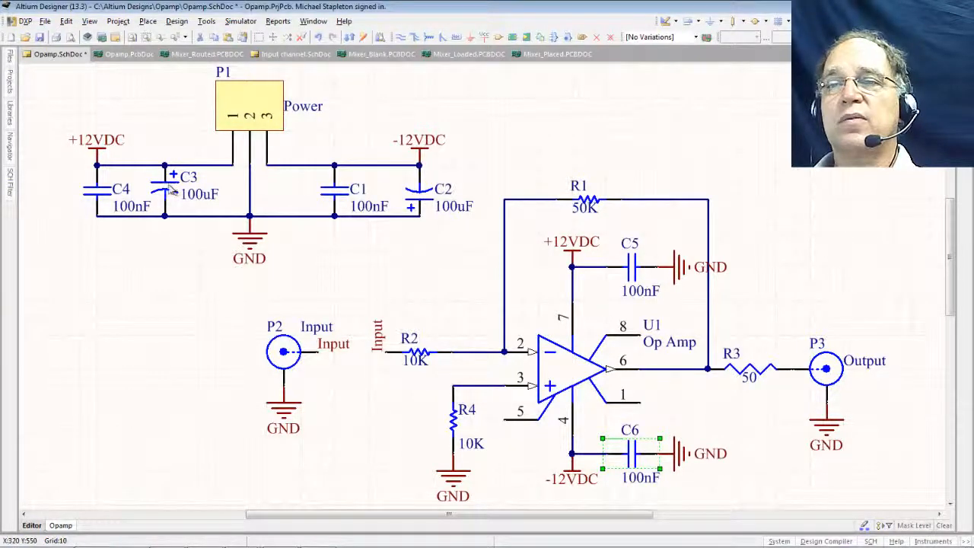
Step: Start a new footprint model for capacitor C3 and preview RB5-10.5 and RB7.6-15 in Miscellaneous Devices.IntLib
double_click(171, 190)
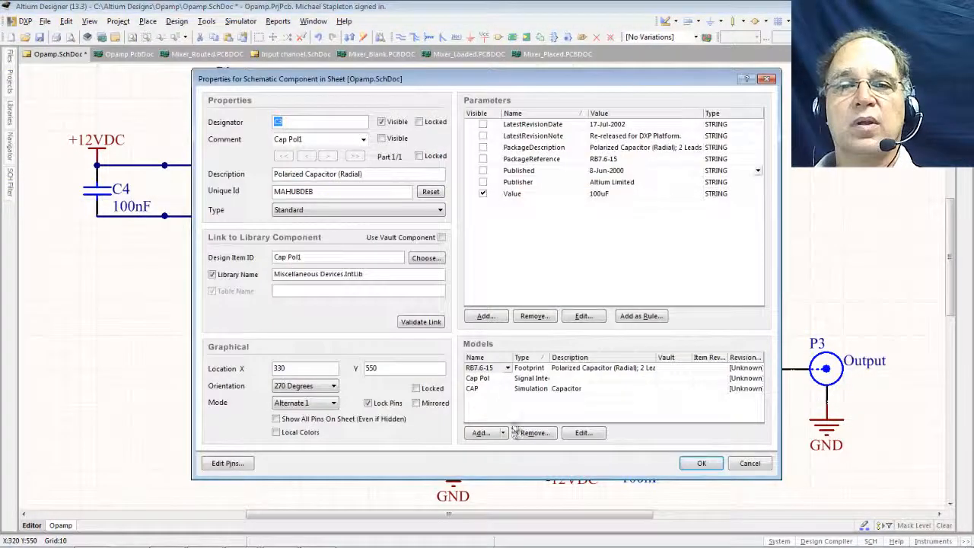
click(509, 371)
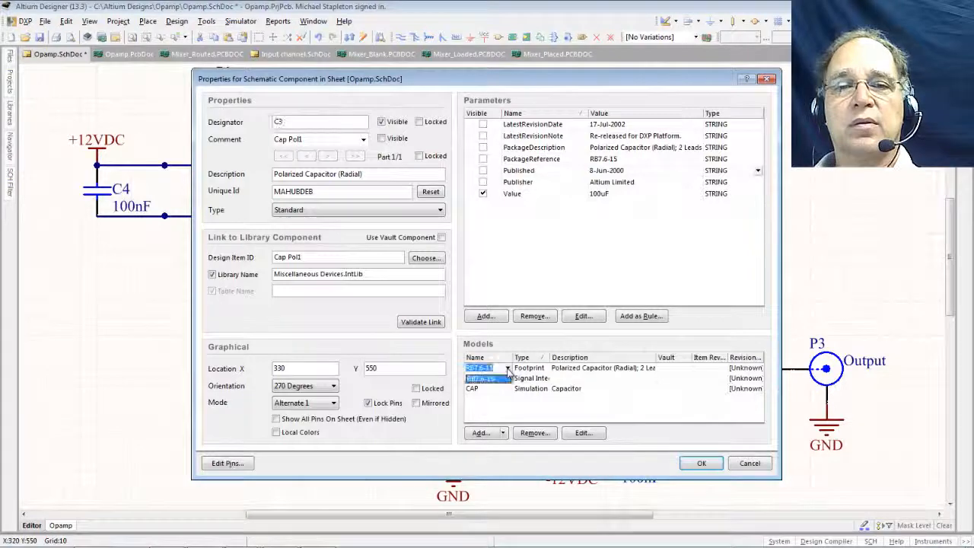
click(494, 434)
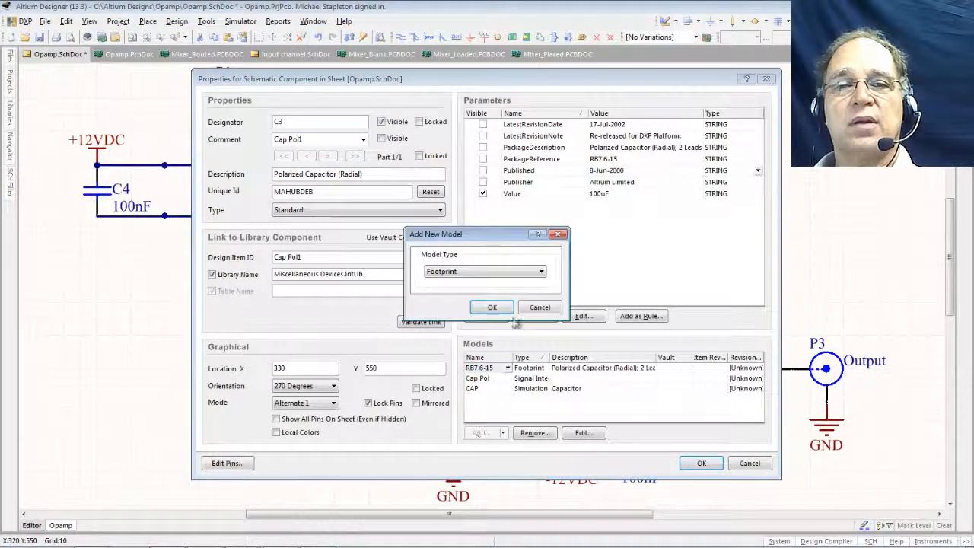
click(508, 312)
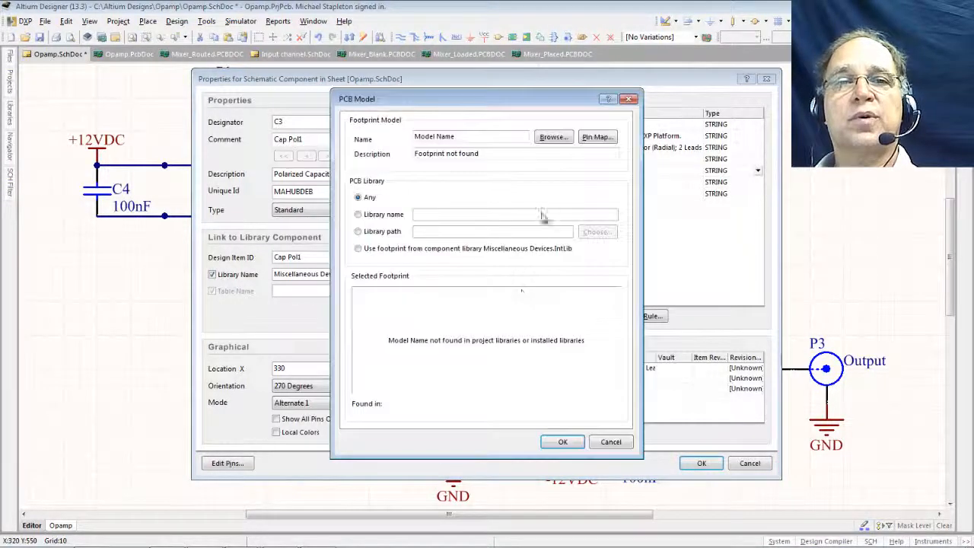
click(563, 139)
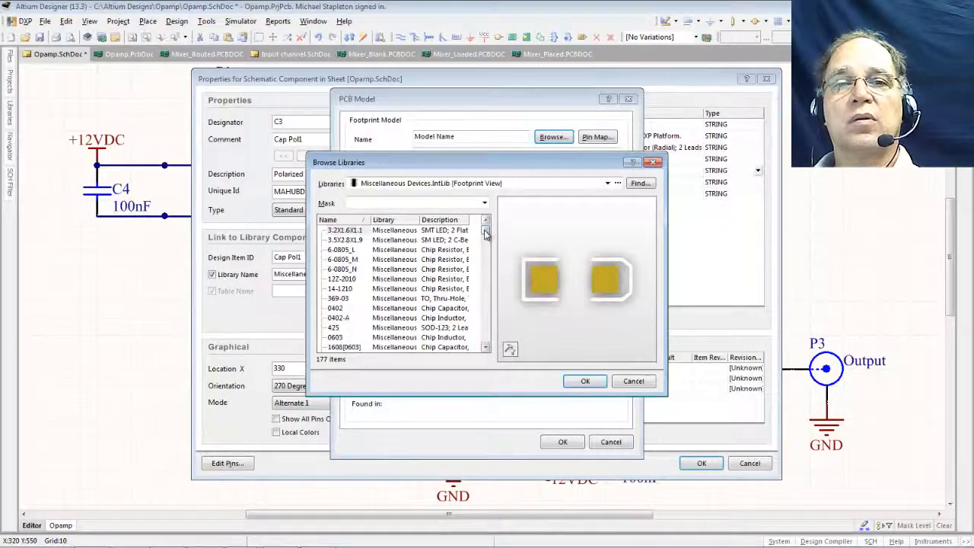
drag(486, 228, 489, 293)
click(343, 280)
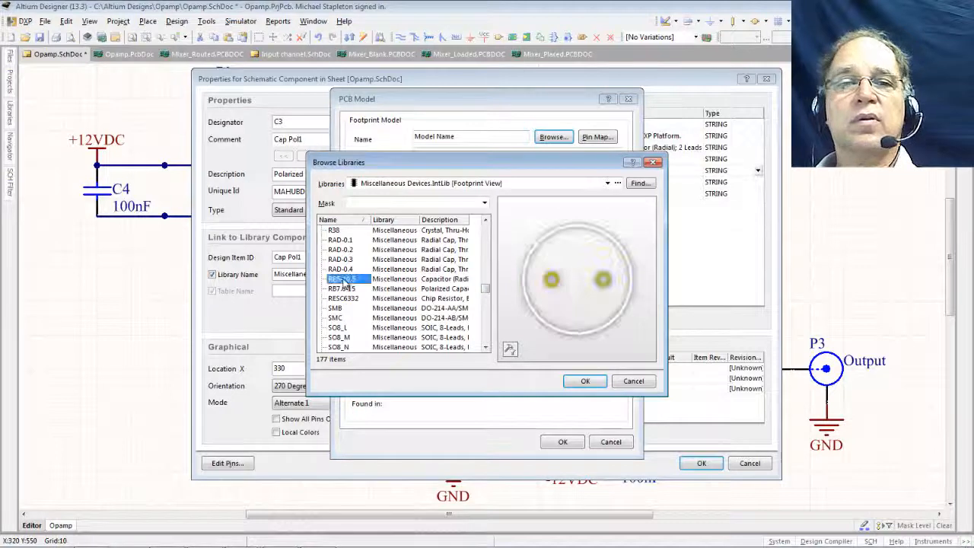
click(346, 289)
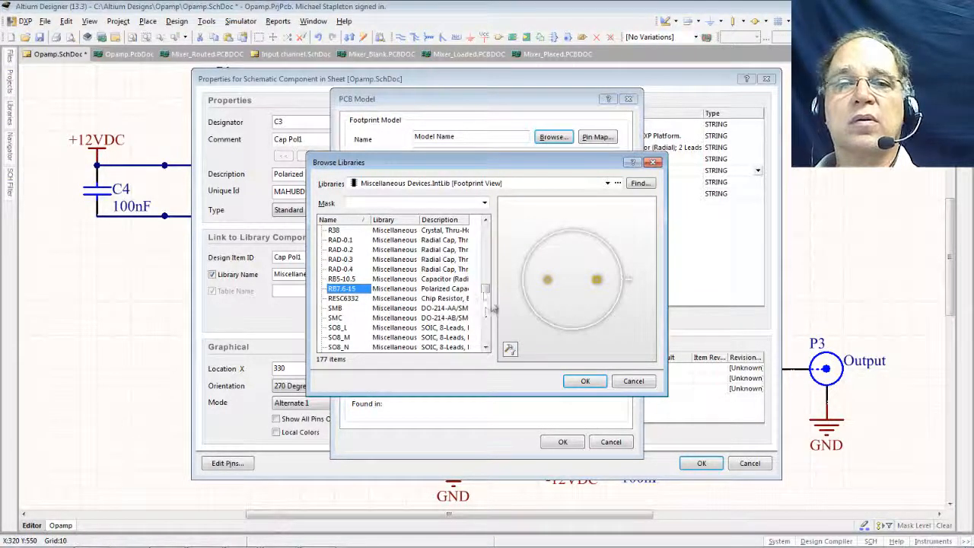
scroll(485, 295, down, 1)
drag(485, 297, 497, 245)
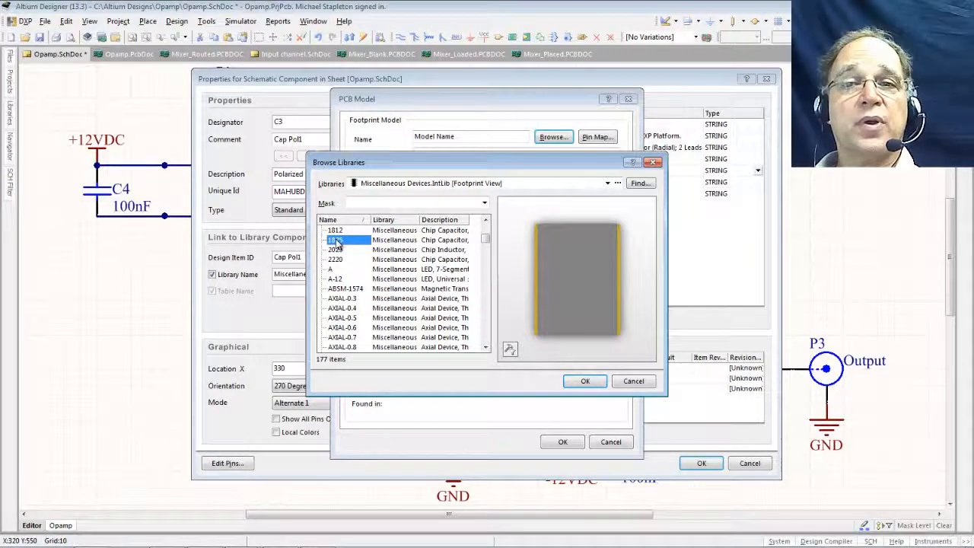
Step: Preview the library footprints one by one from 1825 through the axial types to BAT-2 as candidates for C3
key(Down)
key(Down)
key(Down)
key(Down)
key(Down)
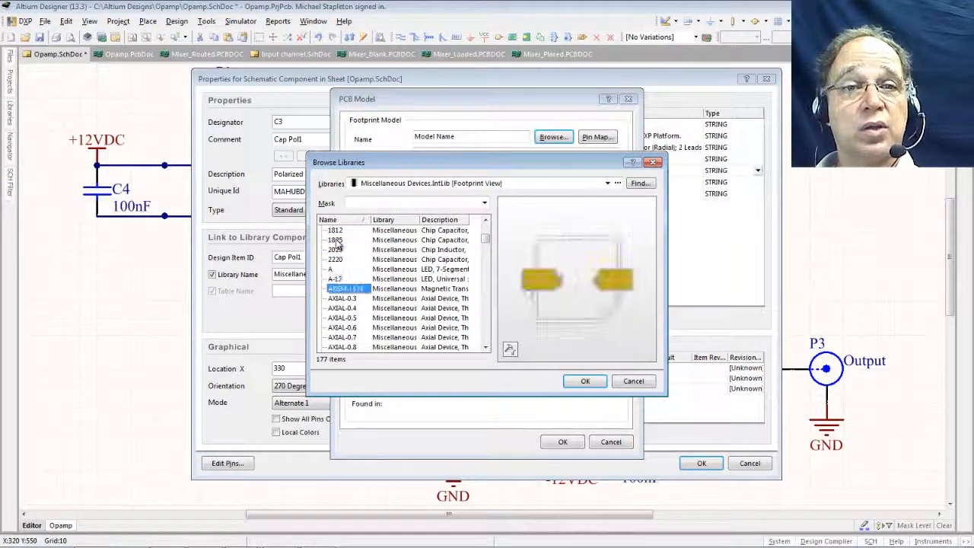
key(Up)
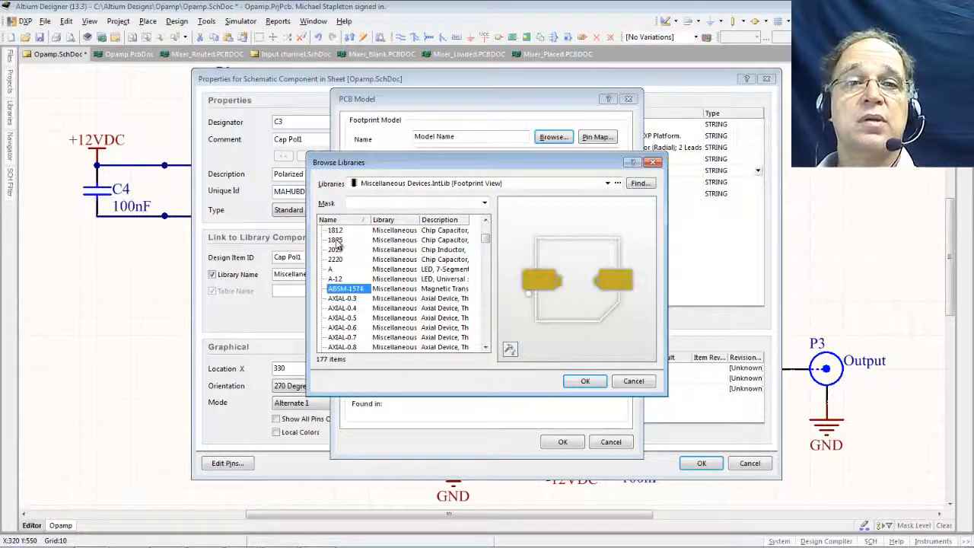
key(Down)
key(Down)
key(Down)
key(Down)
key(Down)
key(Down)
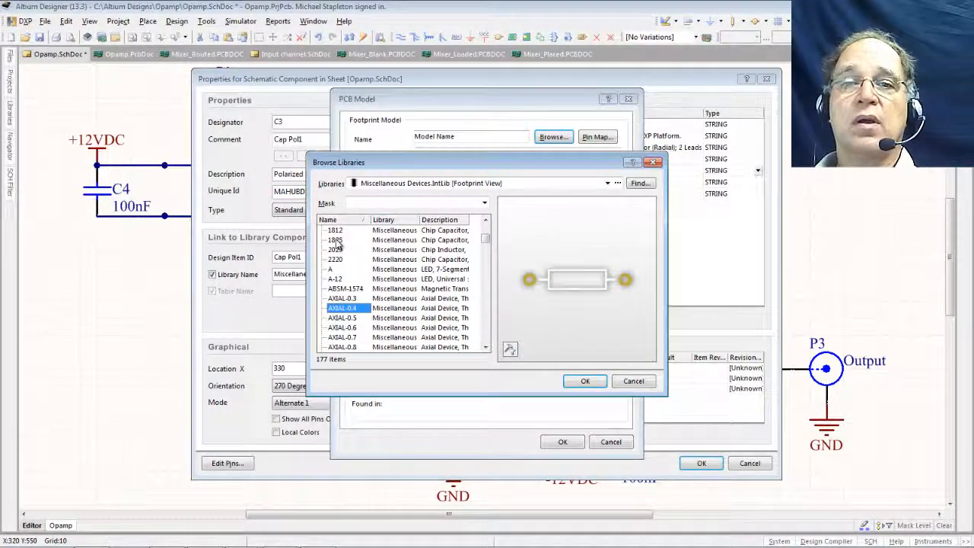
key(Down)
key(Down)
key(Down)
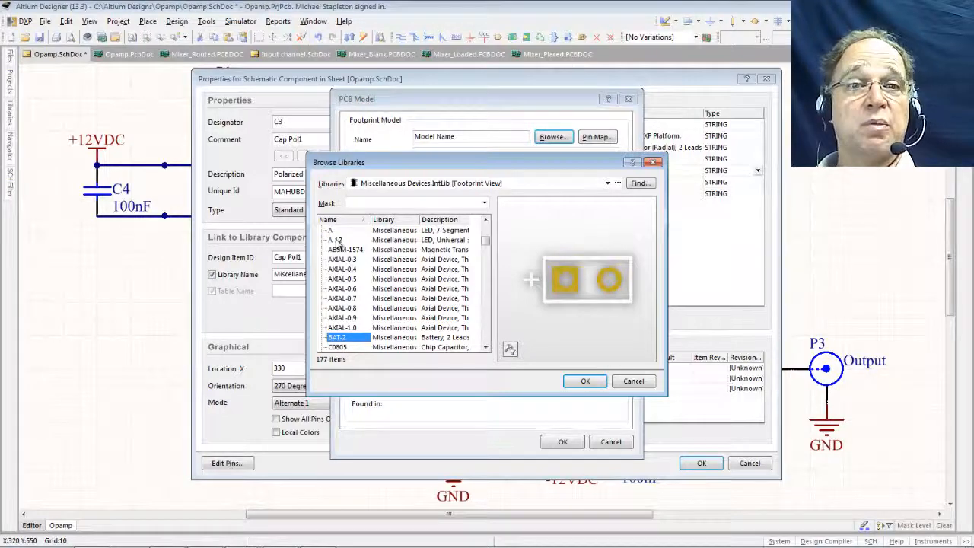
Step: Step through the chip capacitor footprints to C2512, assign it to C3, and accept the component properties
key(Down)
key(Down)
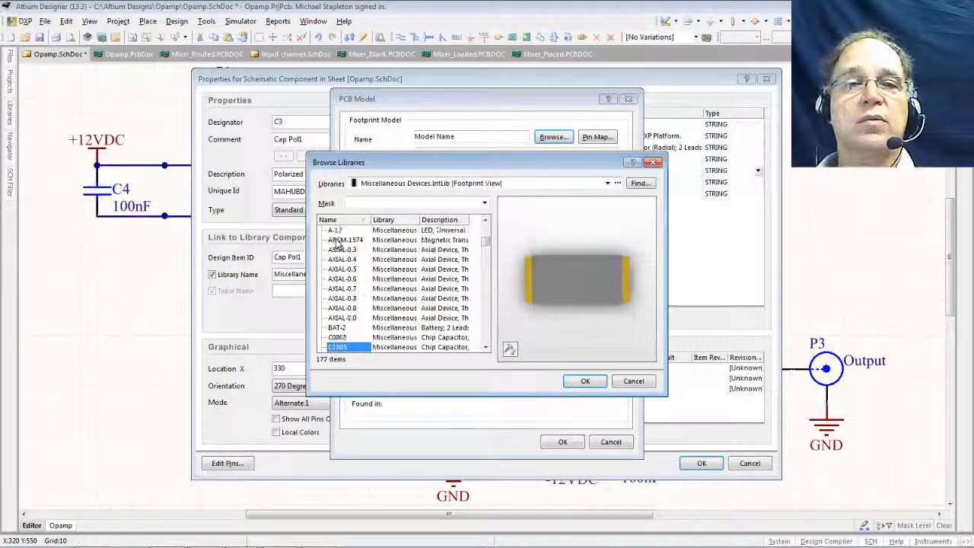
key(Down)
key(Down)
key(Down)
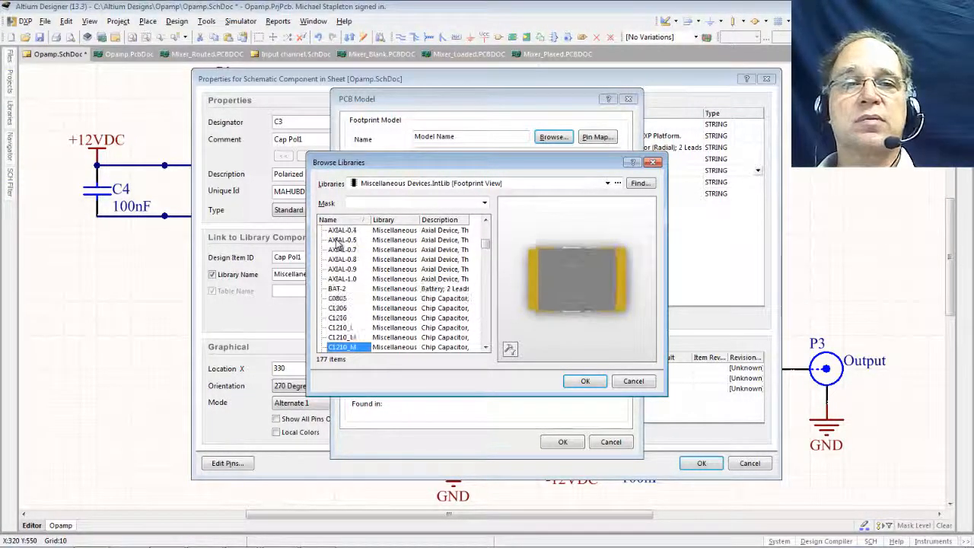
key(Down)
key(Down)
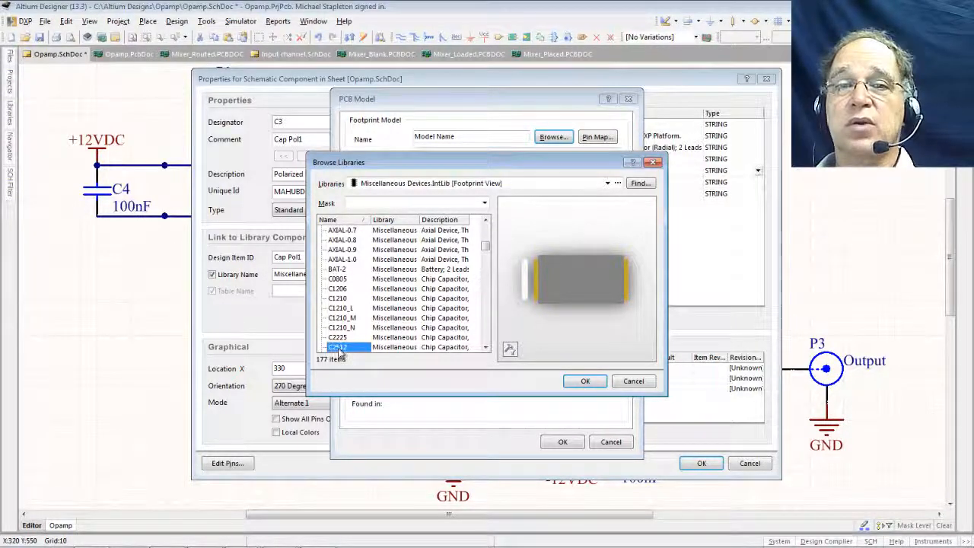
click(584, 381)
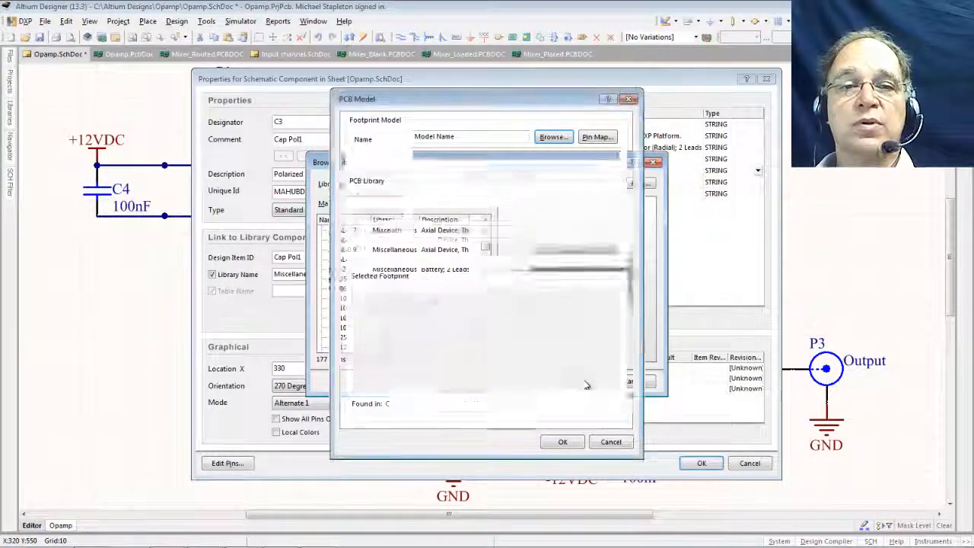
click(571, 443)
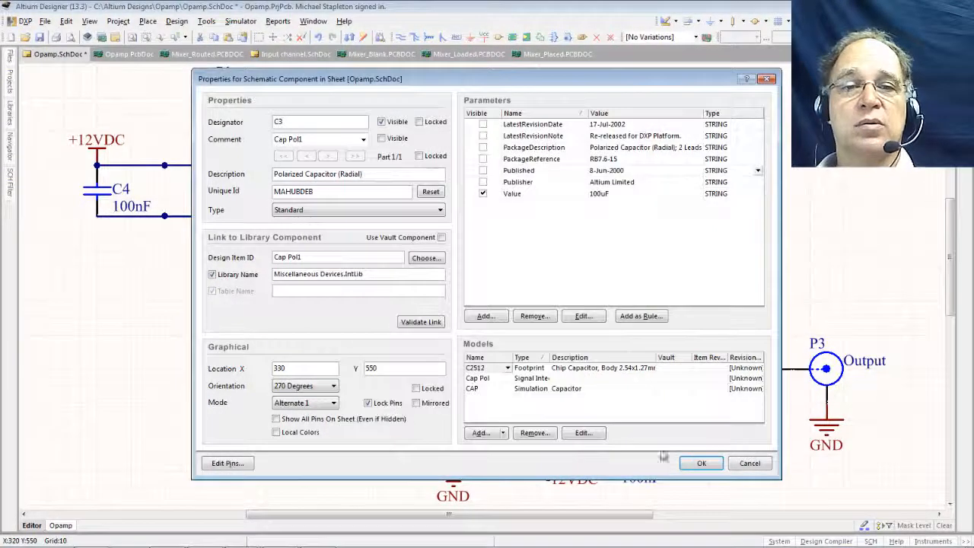
click(696, 463)
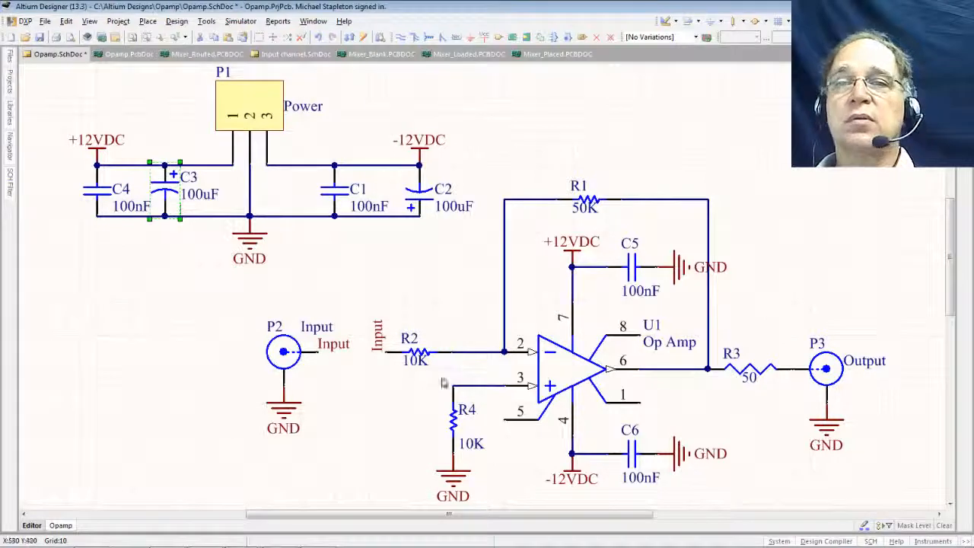
Step: Add the C2512 footprint from Miscellaneous Devices.IntLib to capacitor C2, accept its properties, and save the schematic
double_click(422, 193)
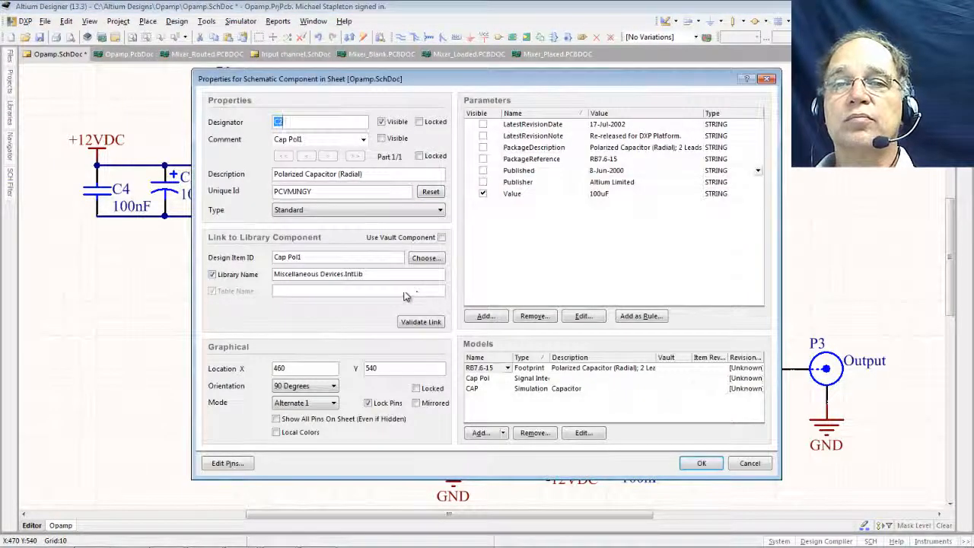
click(484, 435)
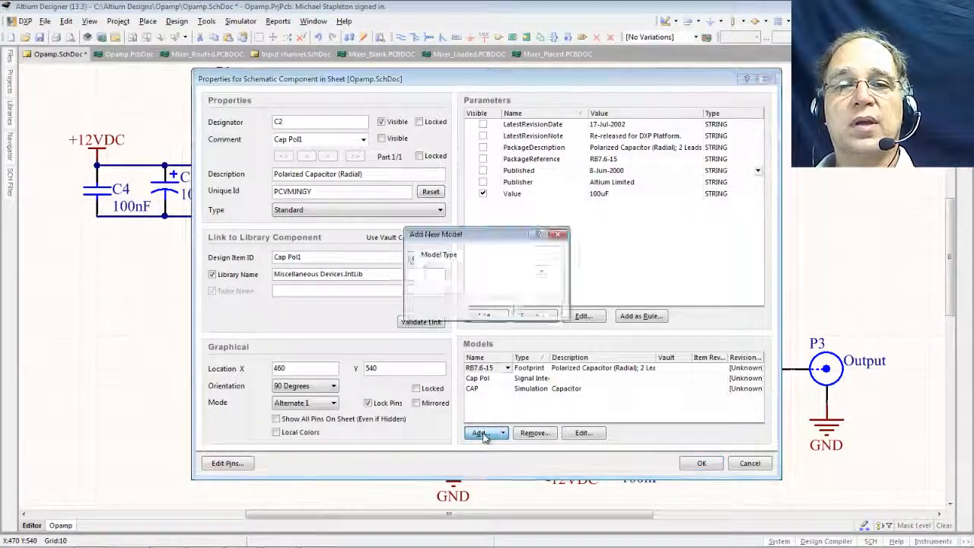
click(495, 308)
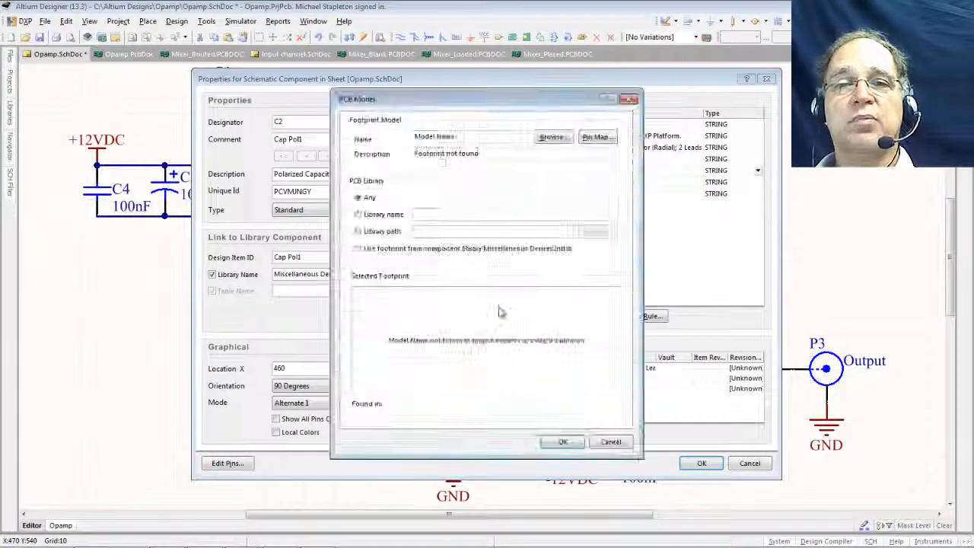
click(553, 137)
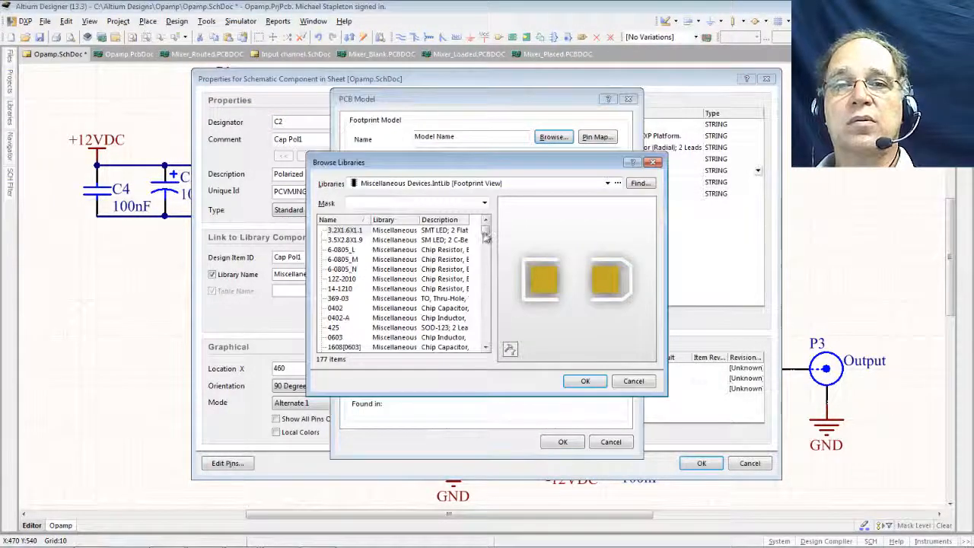
drag(487, 232, 487, 248)
click(341, 328)
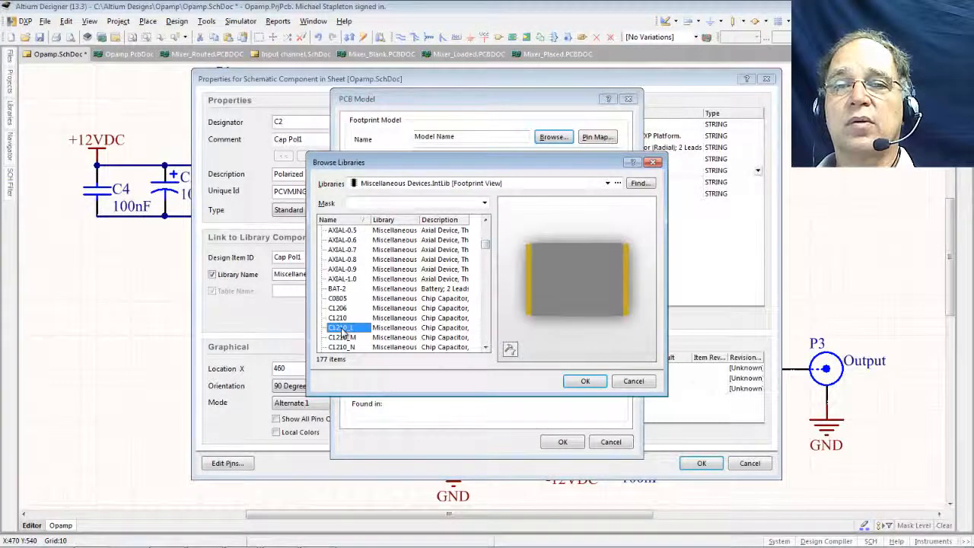
scroll(341, 316, down, 3)
click(339, 278)
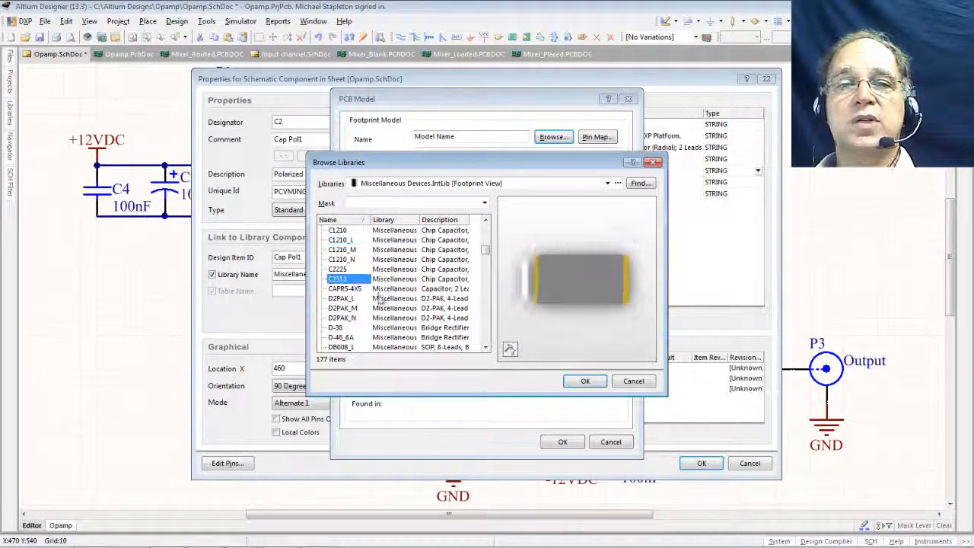
click(587, 382)
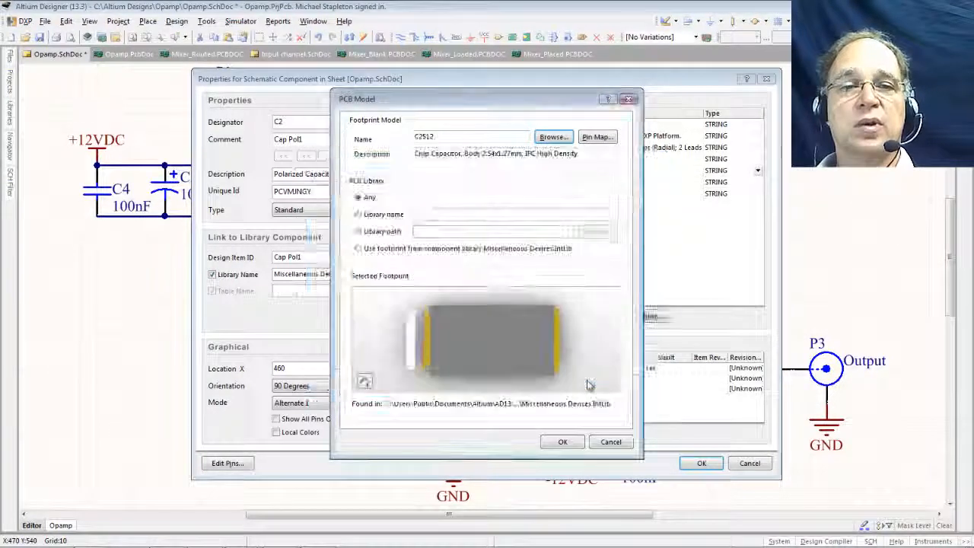
click(562, 442)
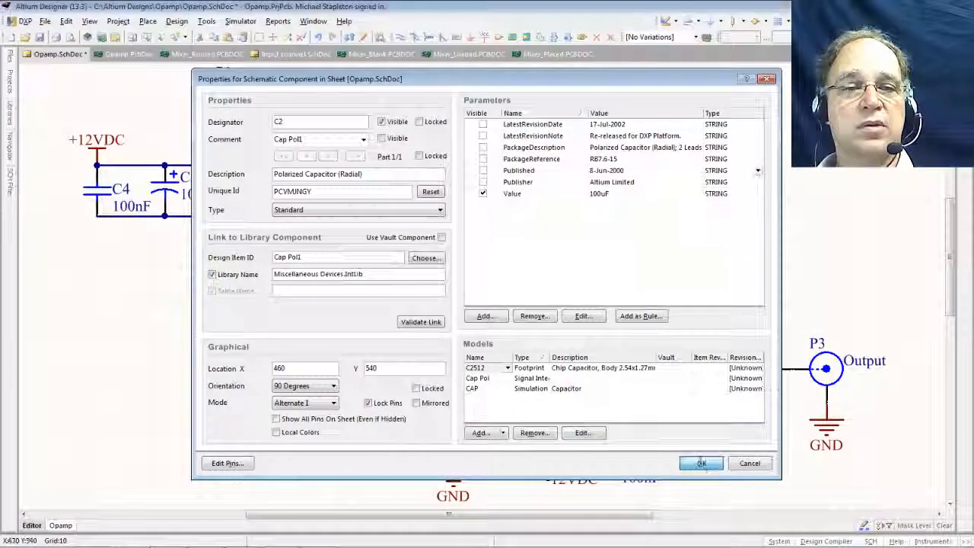
click(699, 463)
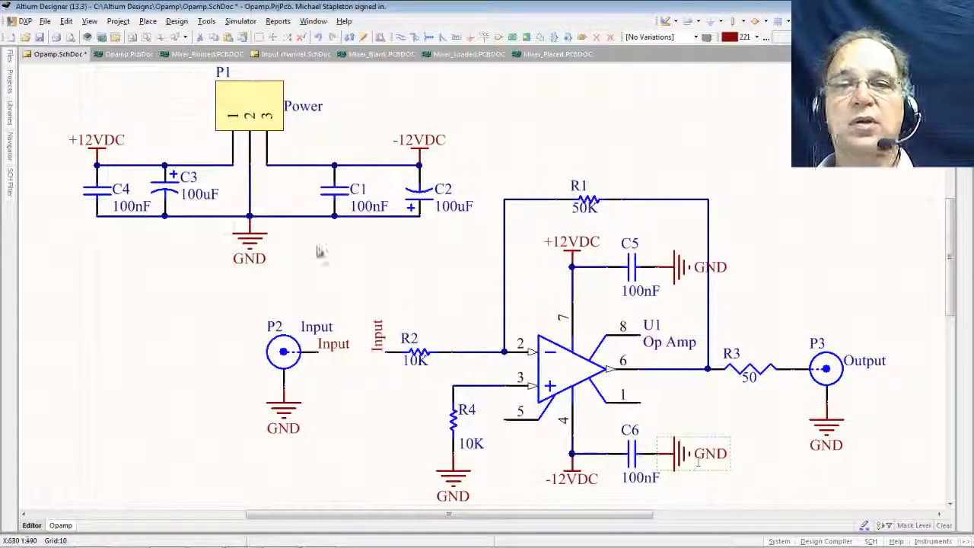
click(39, 38)
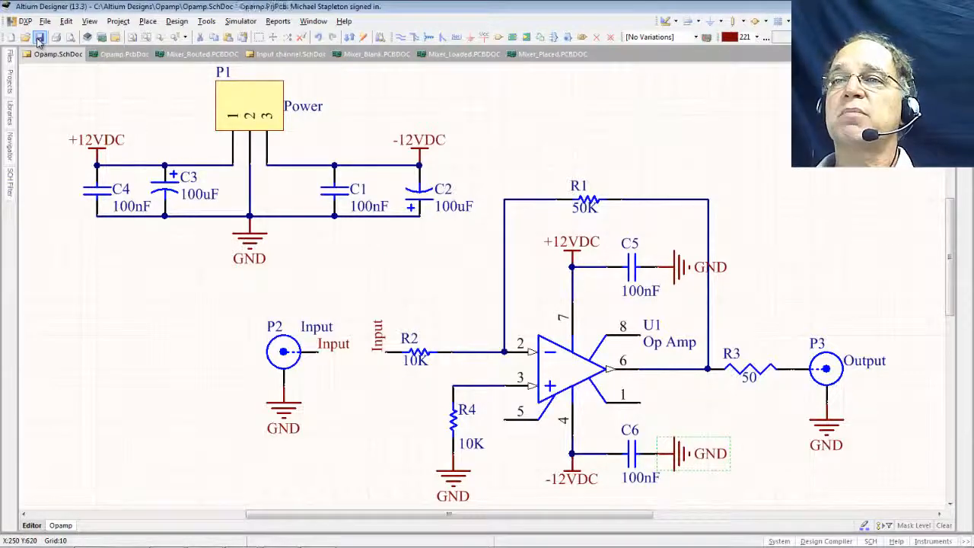
Step: Update Opamp.PcbDoc from the schematic by executing the footprint changes for capacitors C1 to C6, and save all documents
click(176, 20)
mouse_move(206, 21)
mouse_move(176, 21)
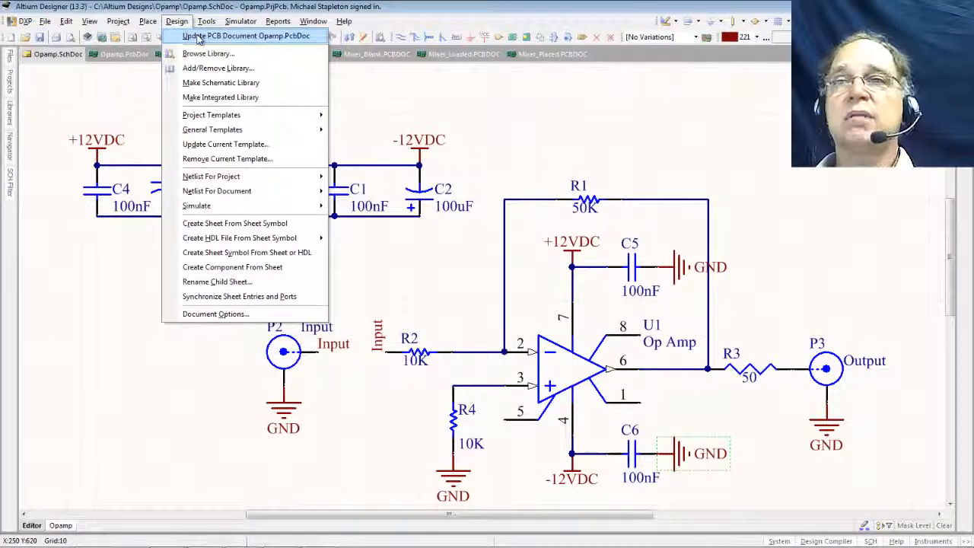
click(198, 36)
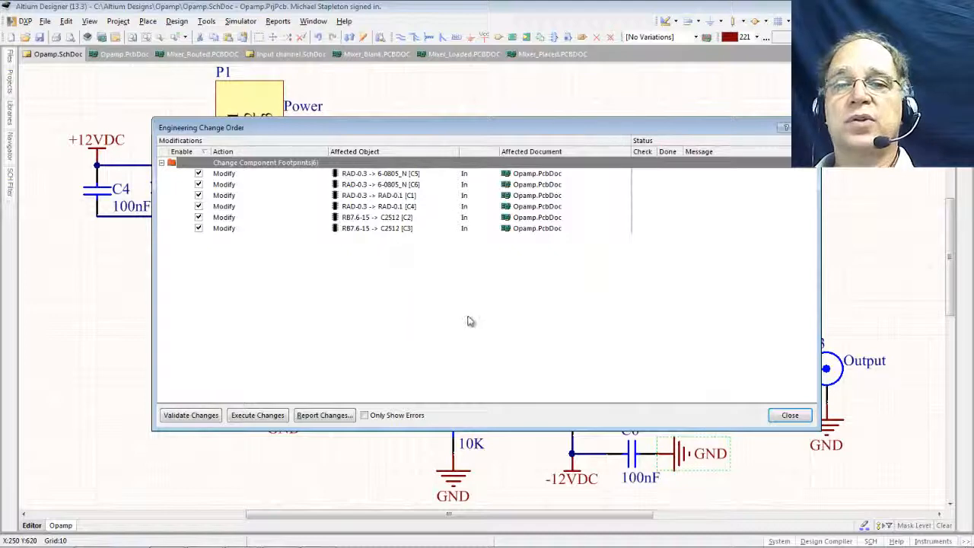
click(259, 415)
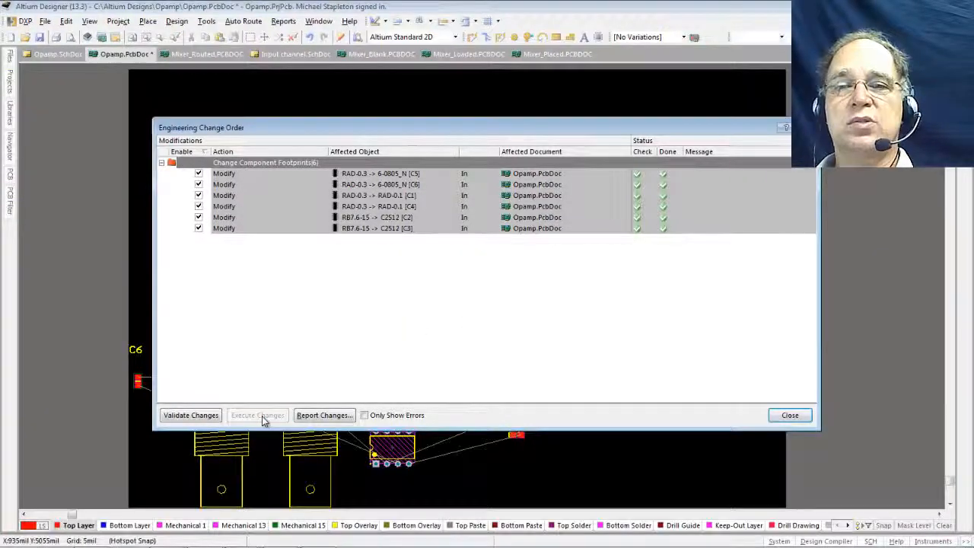
click(789, 416)
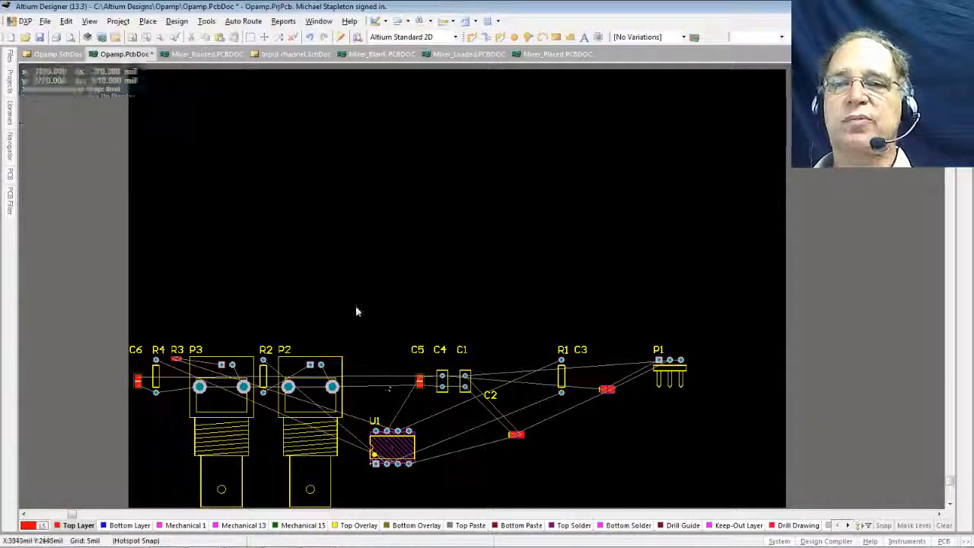
click(44, 21)
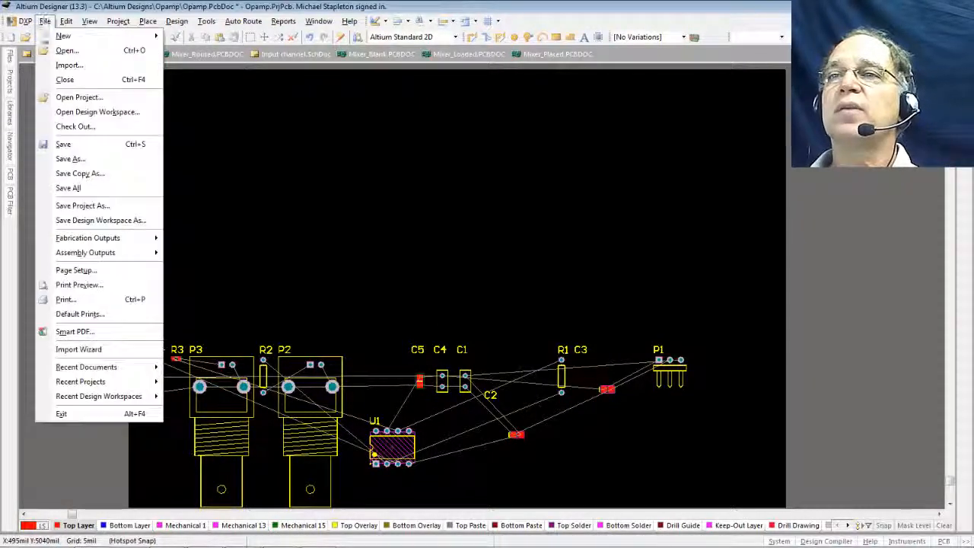
click(69, 189)
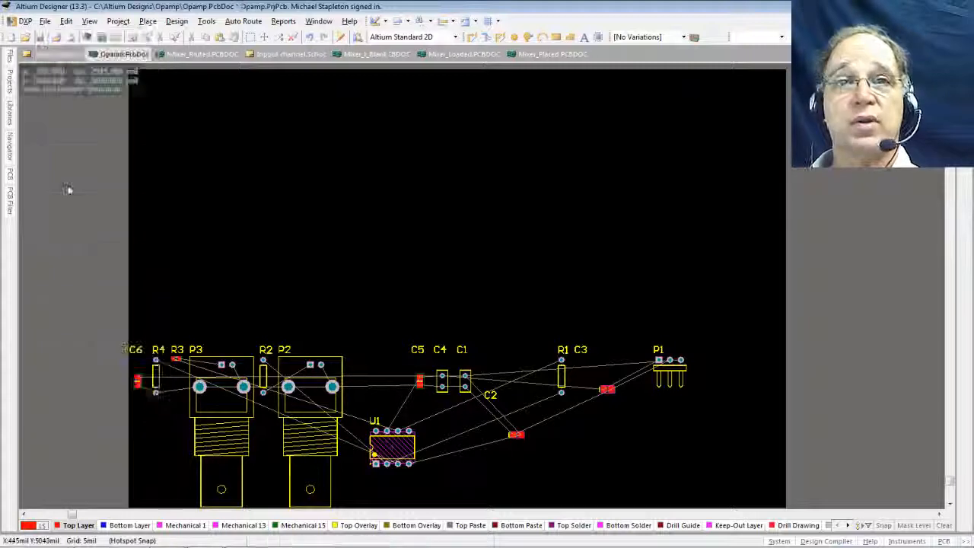